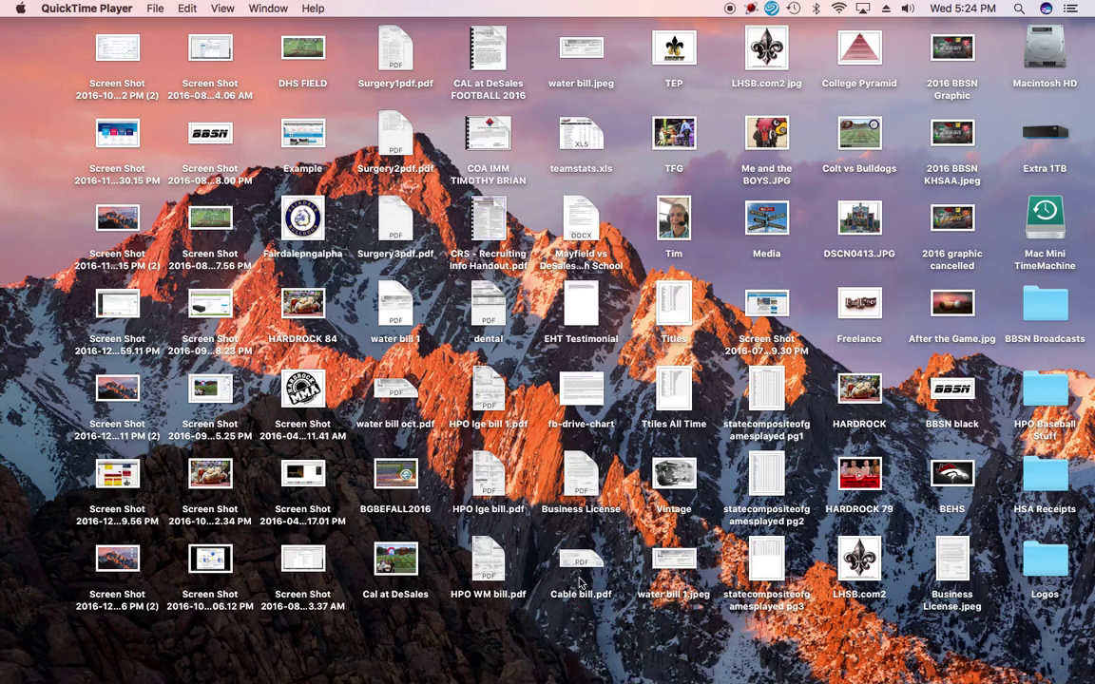
# Switch from the empty desktop to the full-screen Safari space showing the baseball site
pyautogui.hotkey('ctrl', 'Up')
pyautogui.moveTo(556, 19)
pyautogui.click(387, 66)
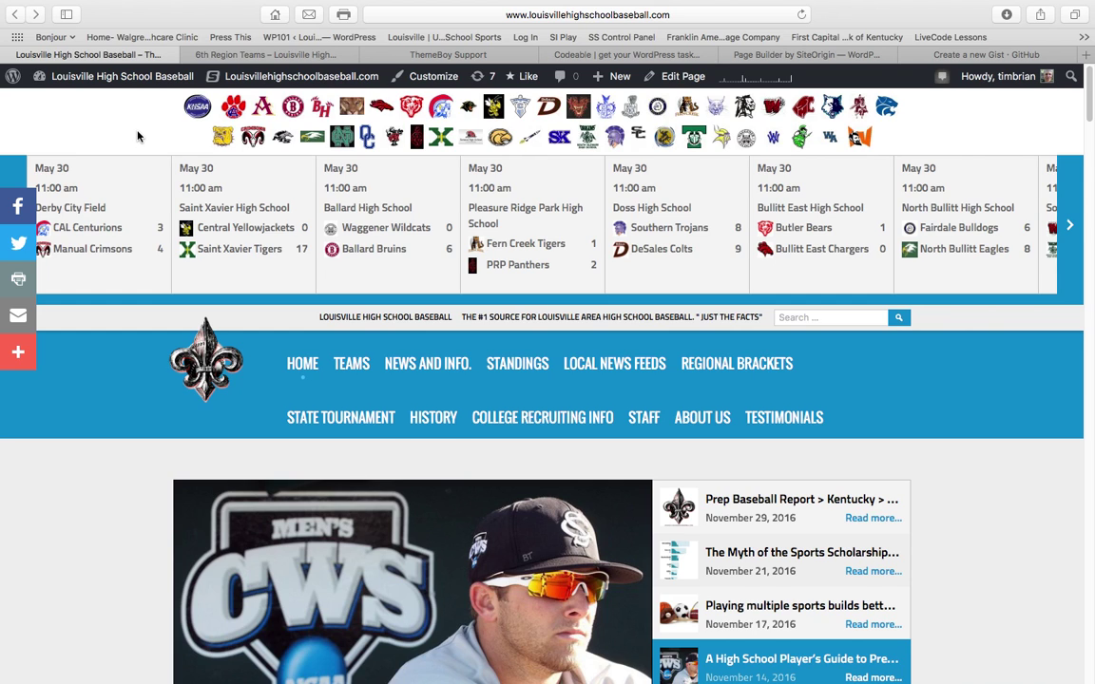
# Open the Become A Content Contributor page via the sidebar News image on the home page
pyautogui.scroll(-2, 138, 138)
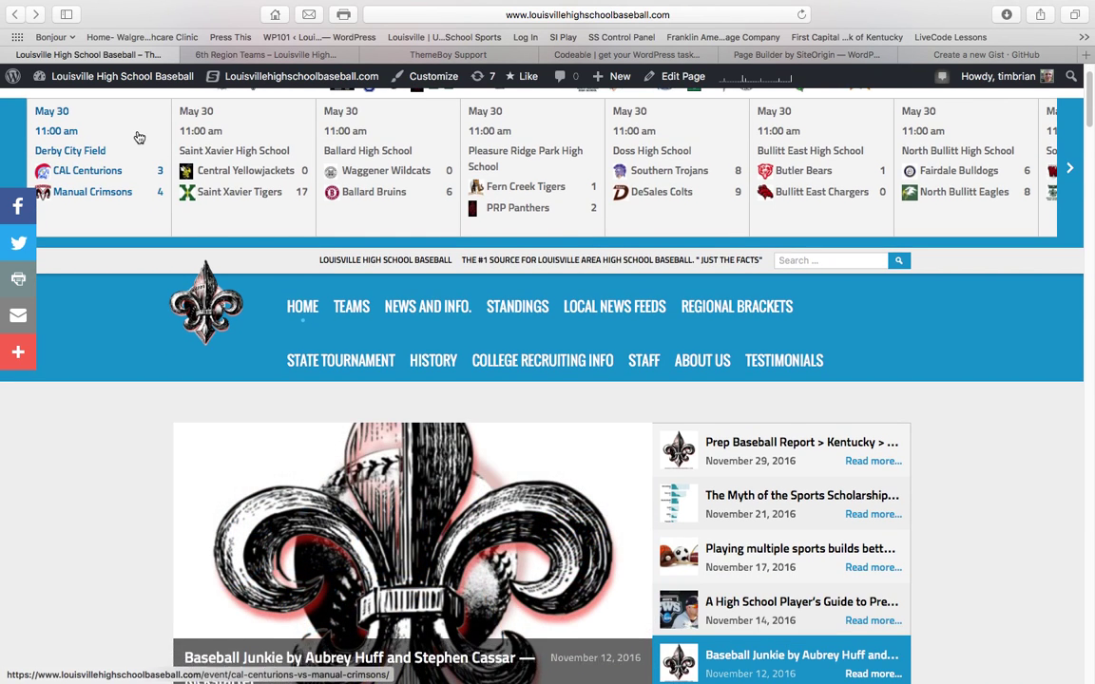
pyautogui.scroll(2, 138, 138)
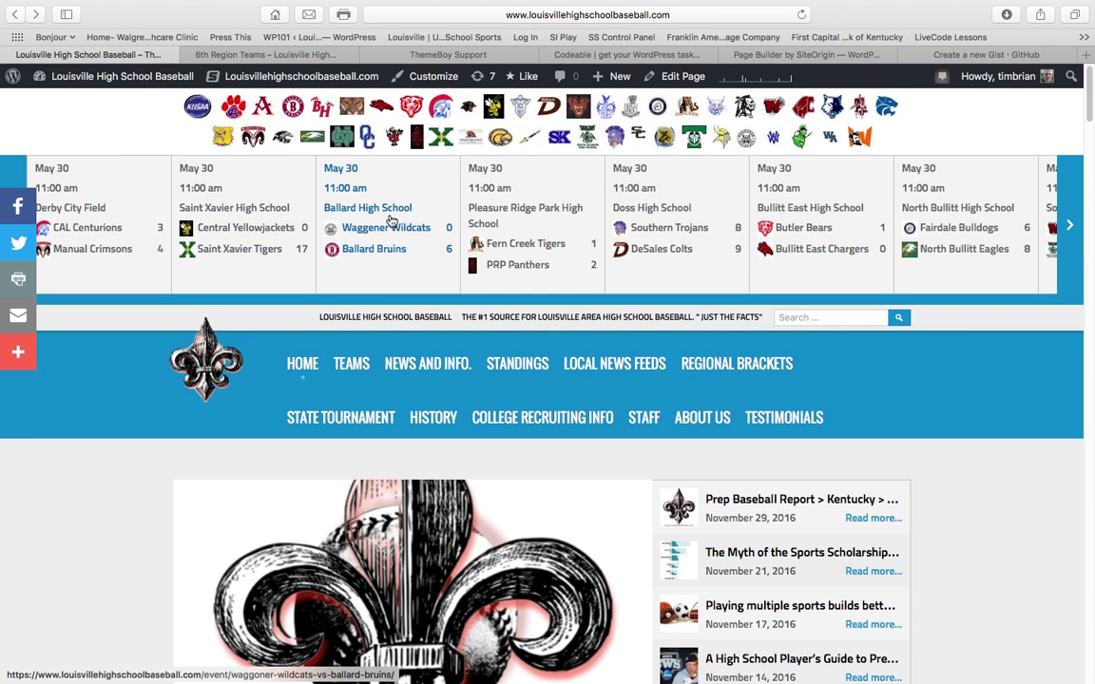
pyautogui.scroll(-10, 390, 222)
pyautogui.scroll(-7, 389, 222)
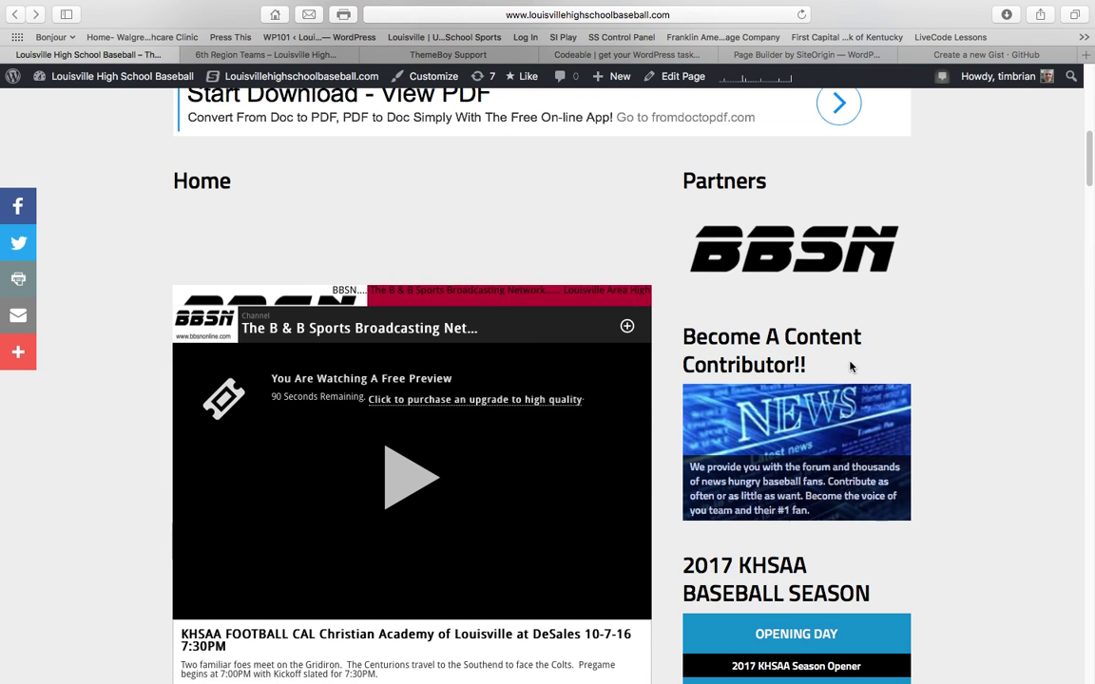
pyautogui.click(799, 448)
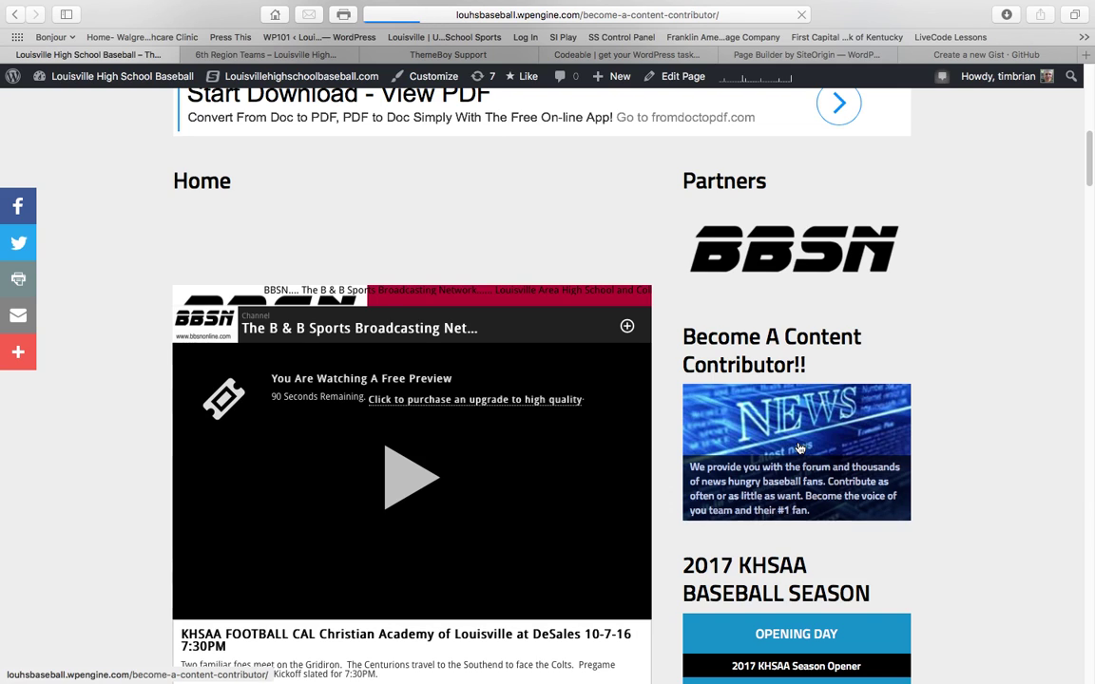
# Scroll through the contributor page's requirements, form and tutorials, then return to the top
pyautogui.scroll(-13, 557, 436)
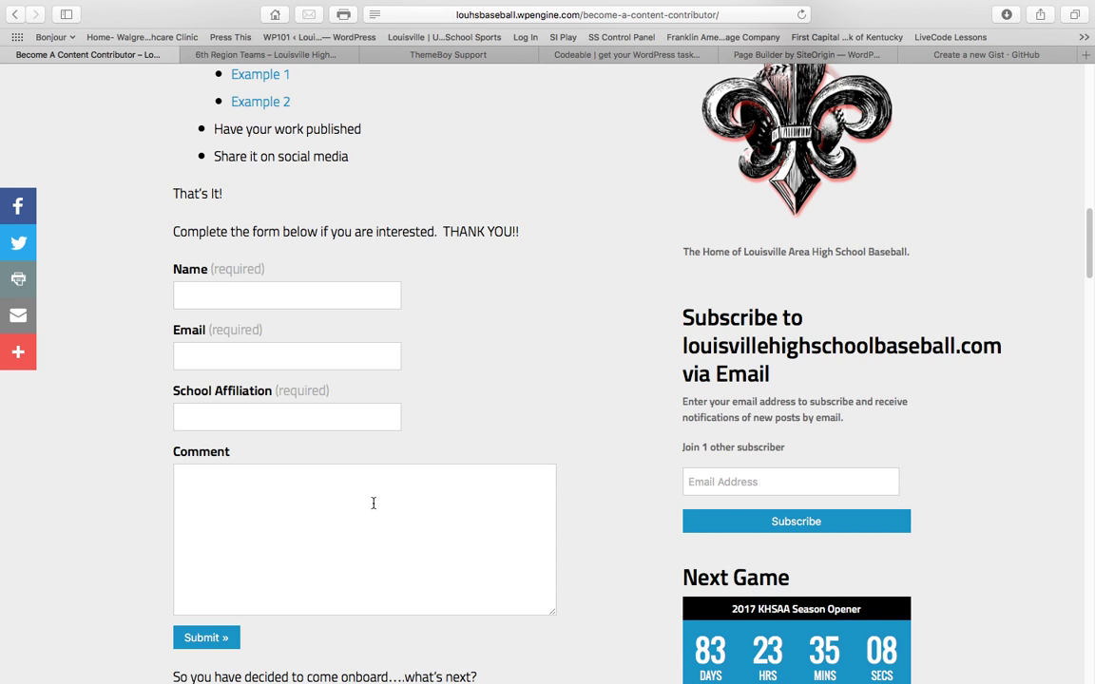
pyautogui.scroll(-1, 457, 465)
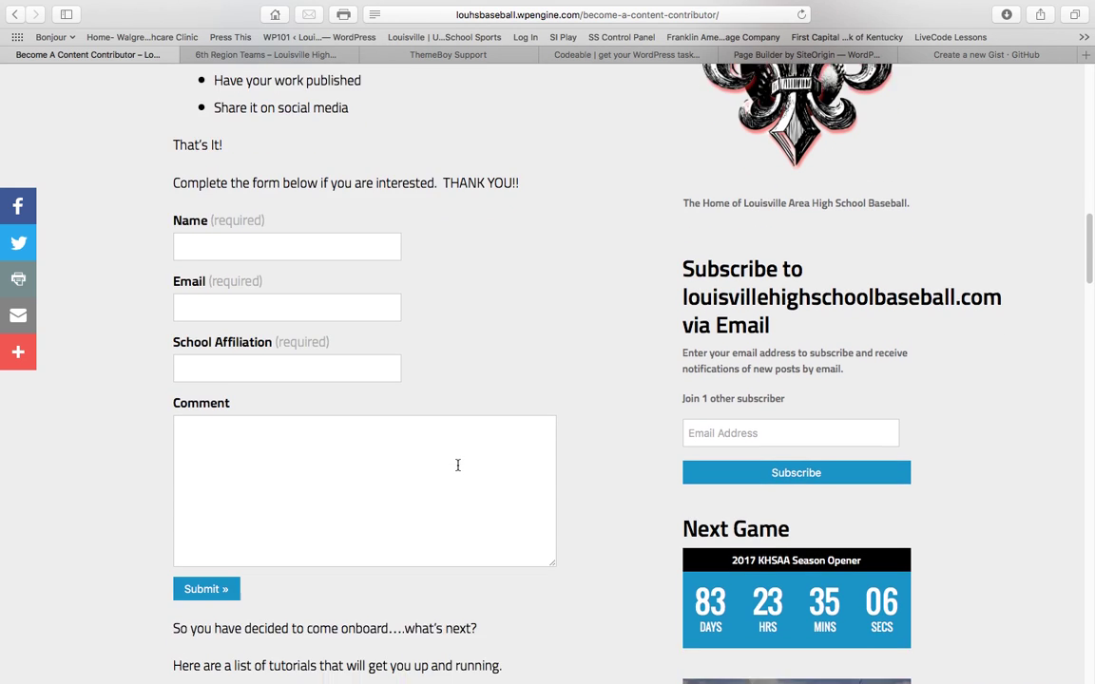
pyautogui.scroll(3, 457, 465)
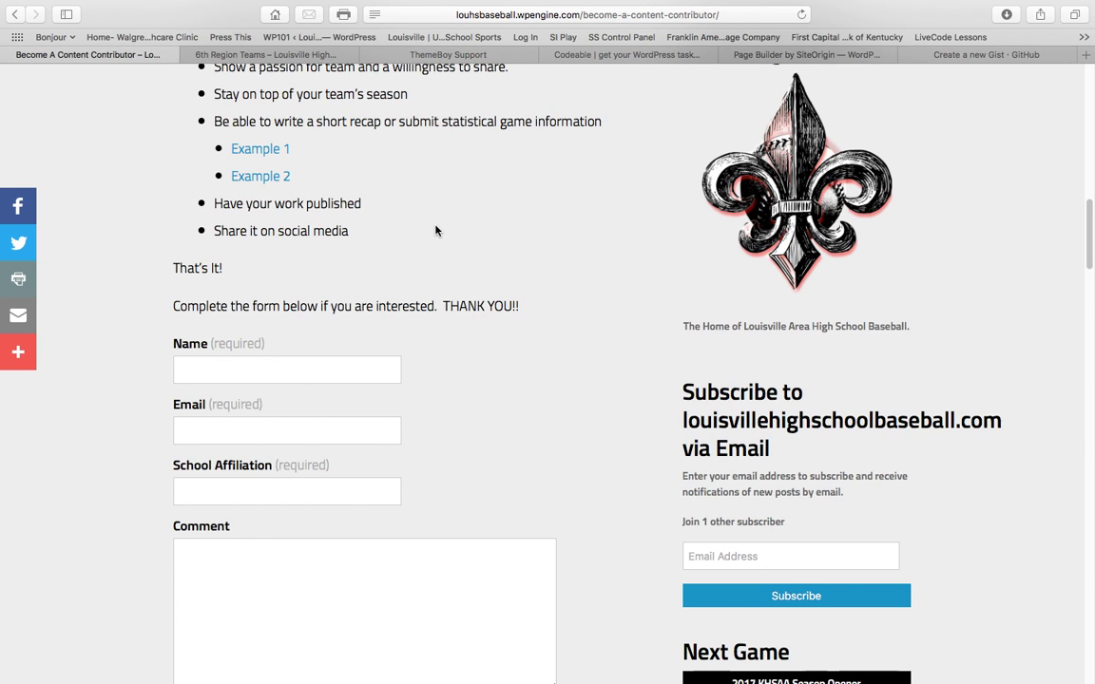
pyautogui.scroll(-9, 436, 231)
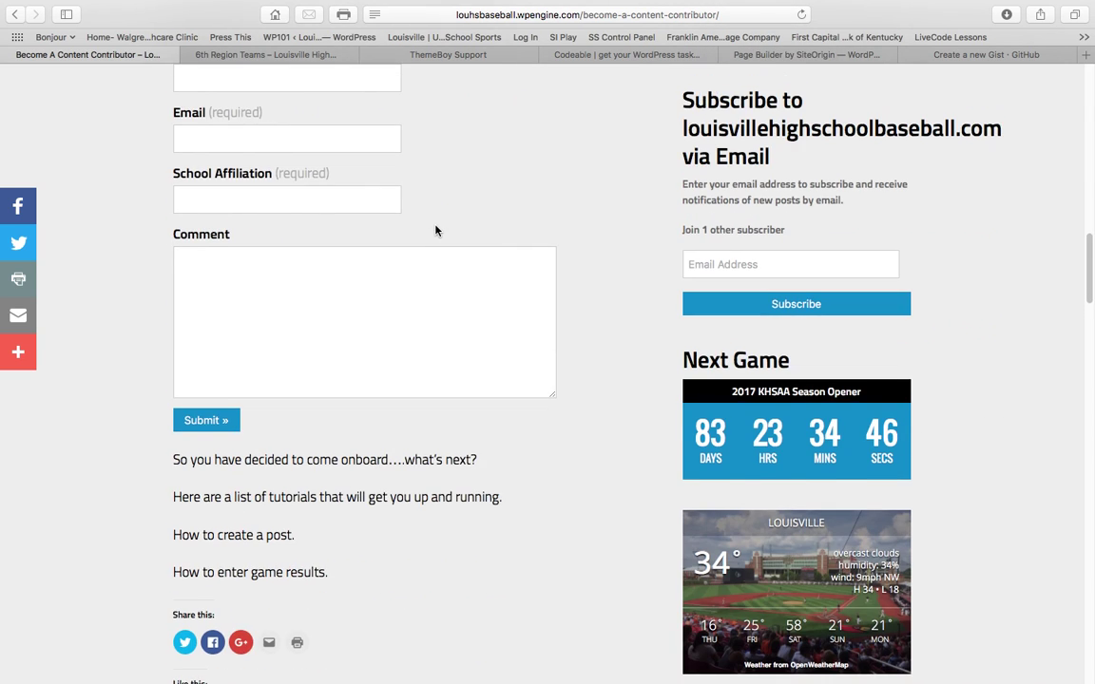
pyautogui.scroll(4, 435, 228)
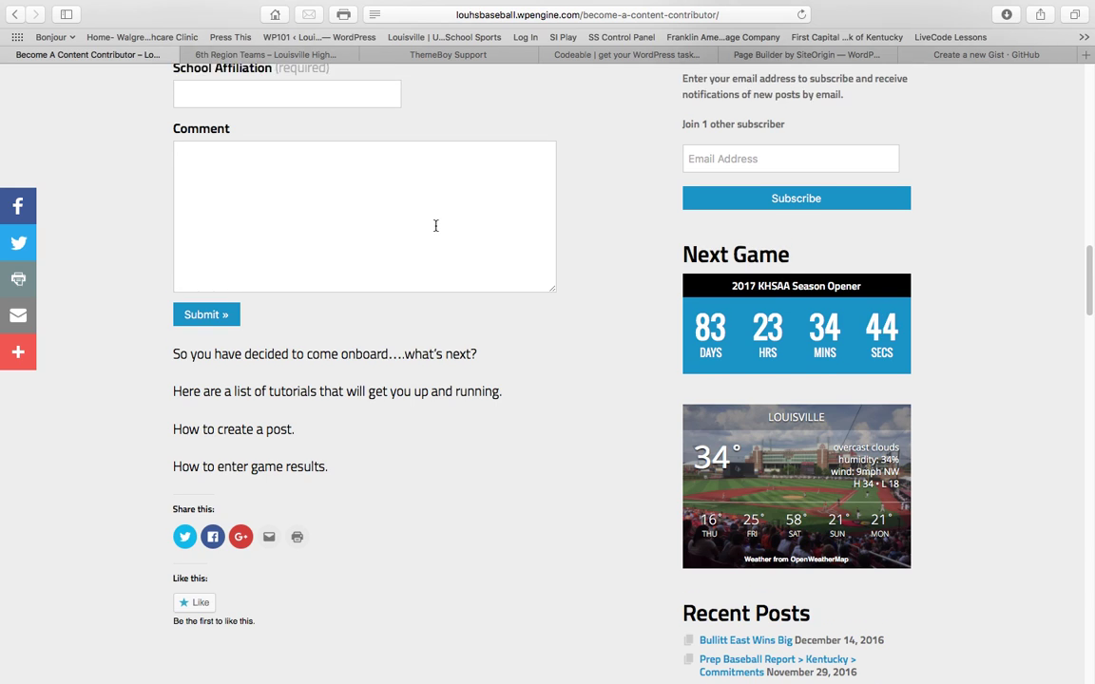
pyautogui.scroll(-10, 435, 231)
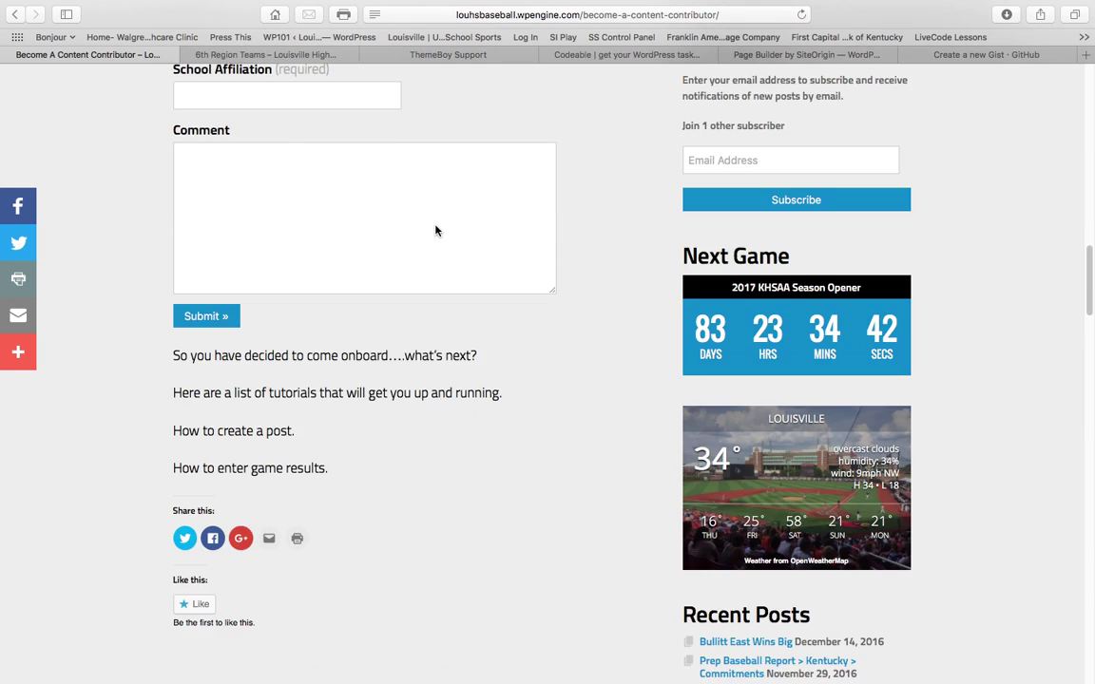
pyautogui.scroll(5, 436, 231)
pyautogui.scroll(14, 435, 231)
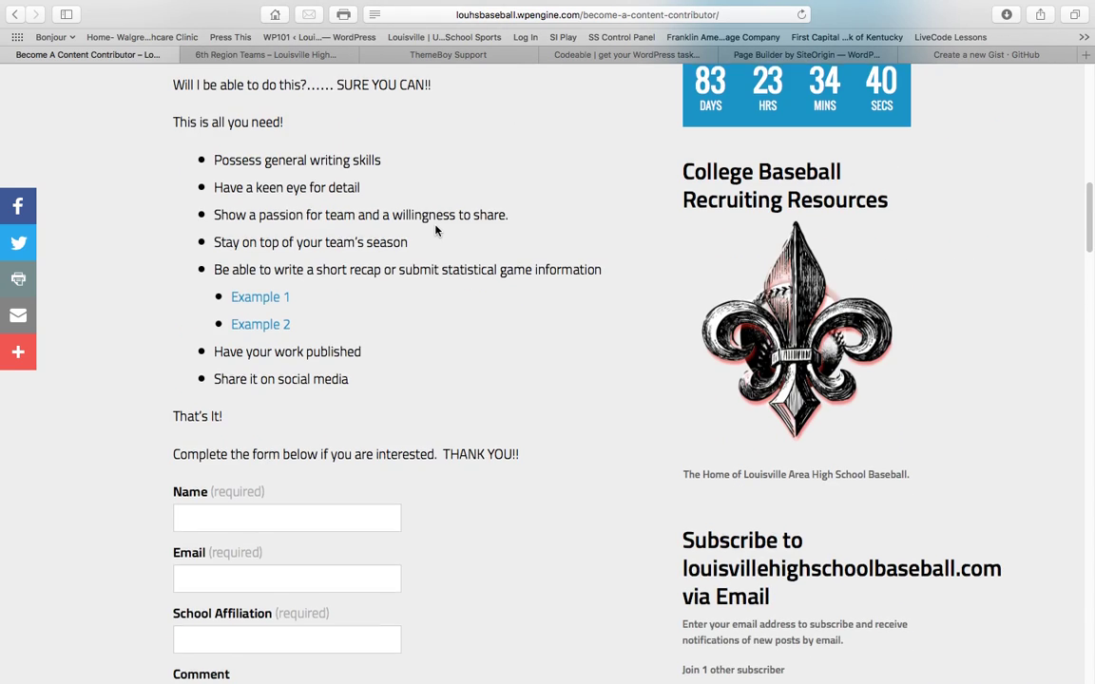
pyautogui.scroll(16, 435, 231)
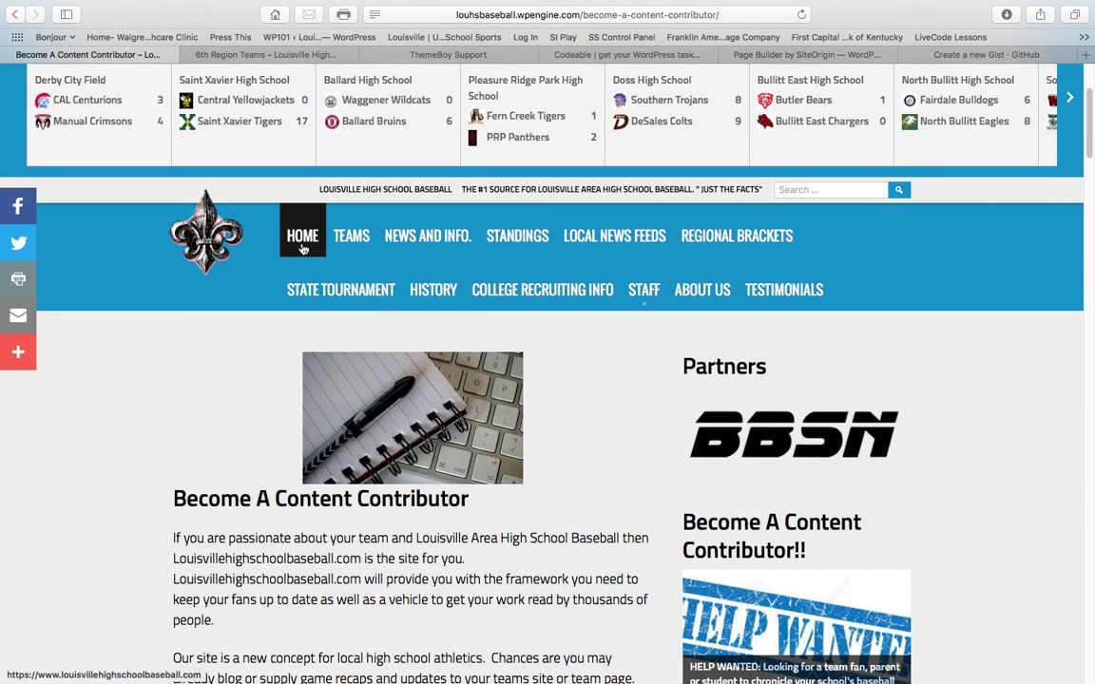
# Return to the home page and follow the footer's Login link under Additional Information
pyautogui.scroll(-1, 222, 337)
pyautogui.scroll(6, 222, 338)
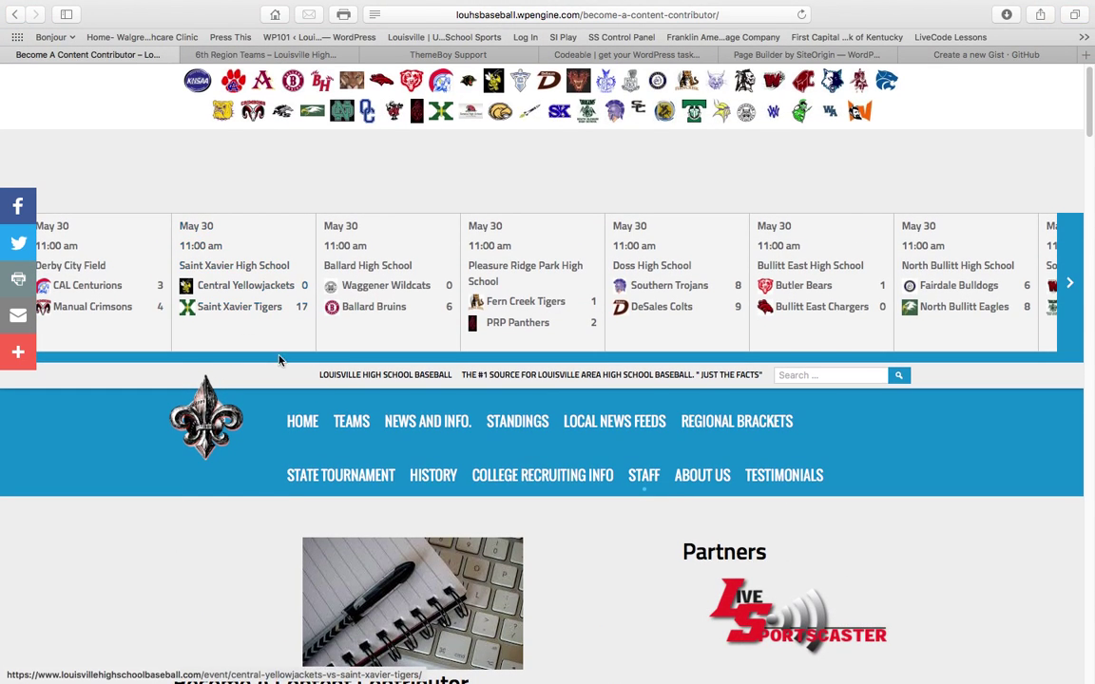
pyautogui.click(303, 423)
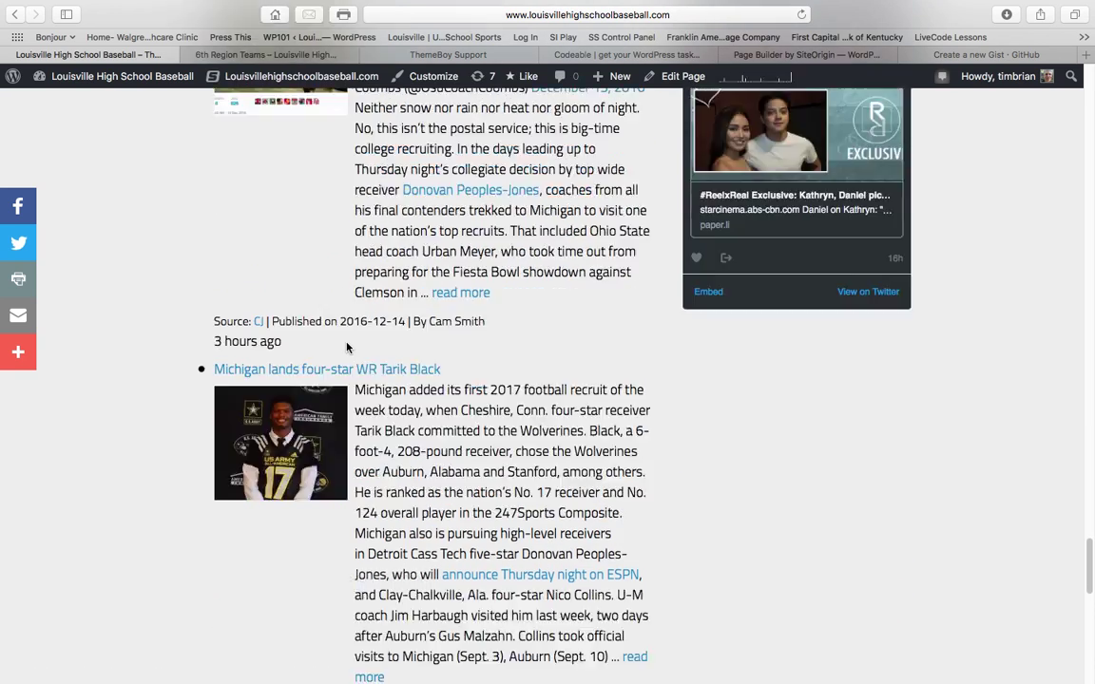
pyautogui.scroll(-15, 347, 348)
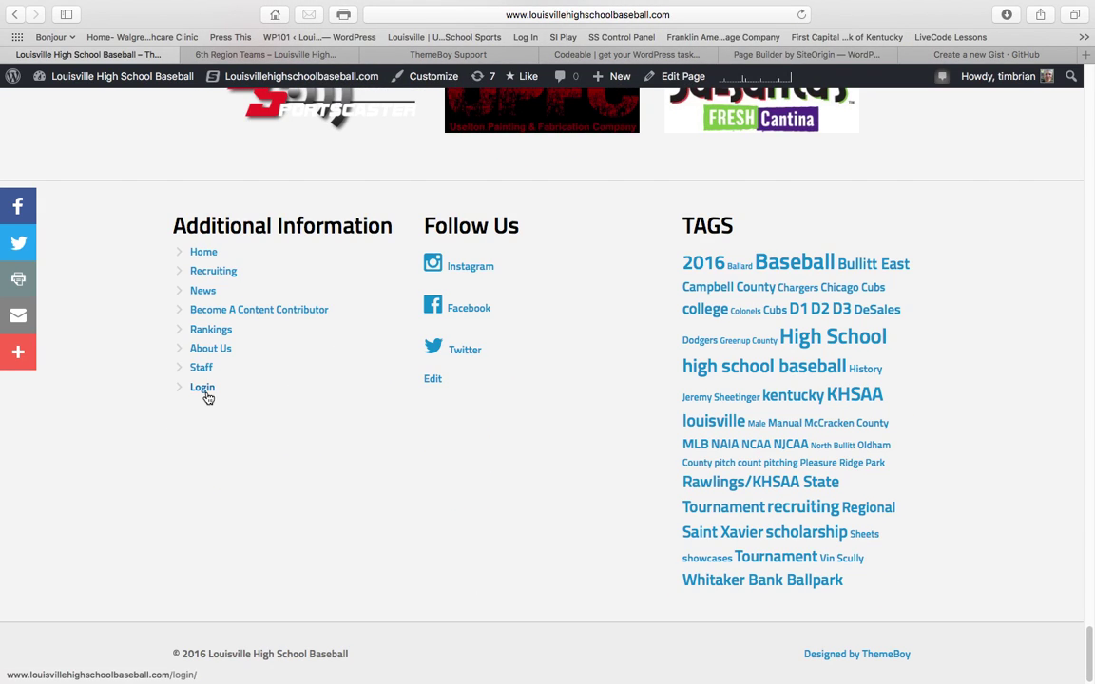
pyautogui.click(203, 388)
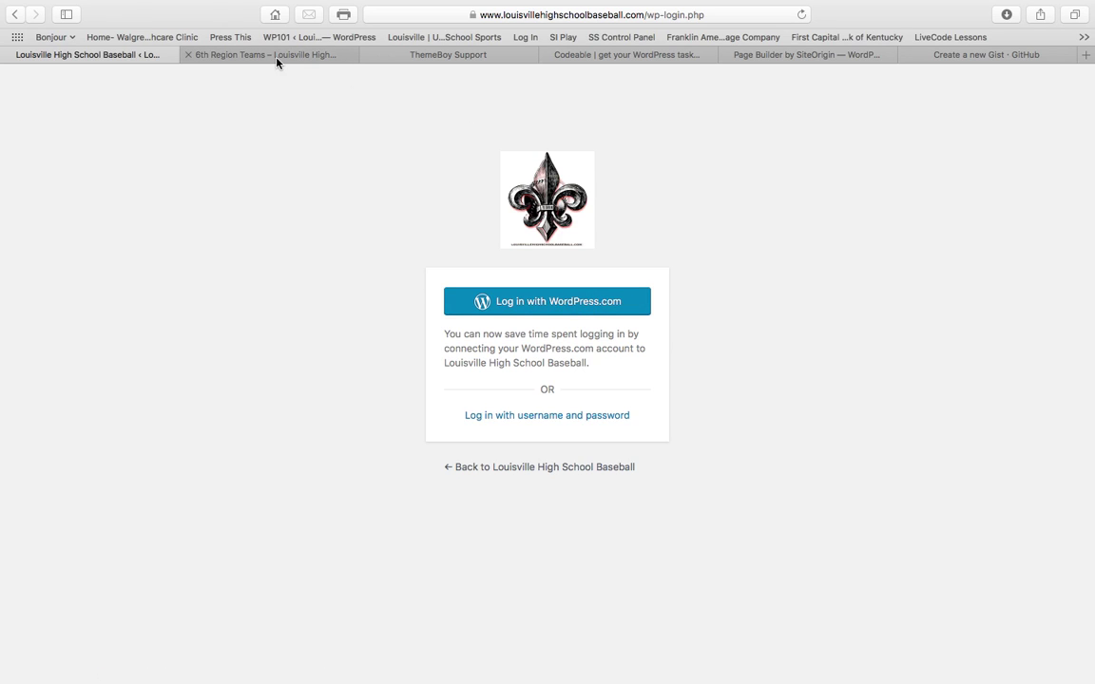
# Switch to the 6th Region Teams tab and enter the WordPress admin from the admin bar
pyautogui.click(249, 53)
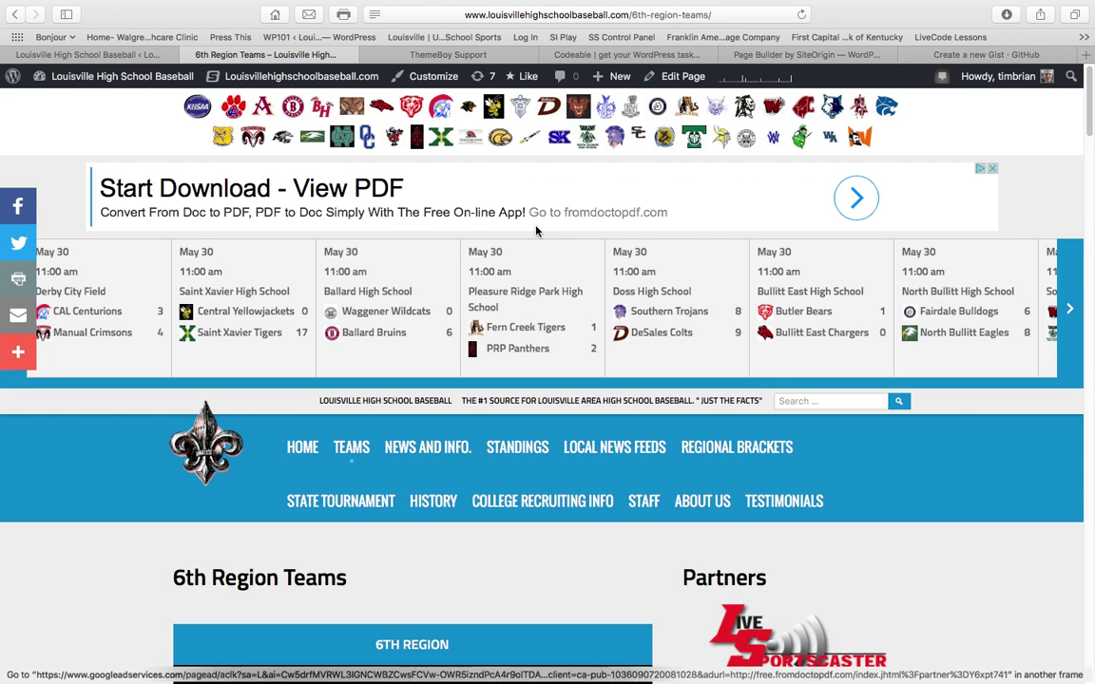
pyautogui.click(285, 78)
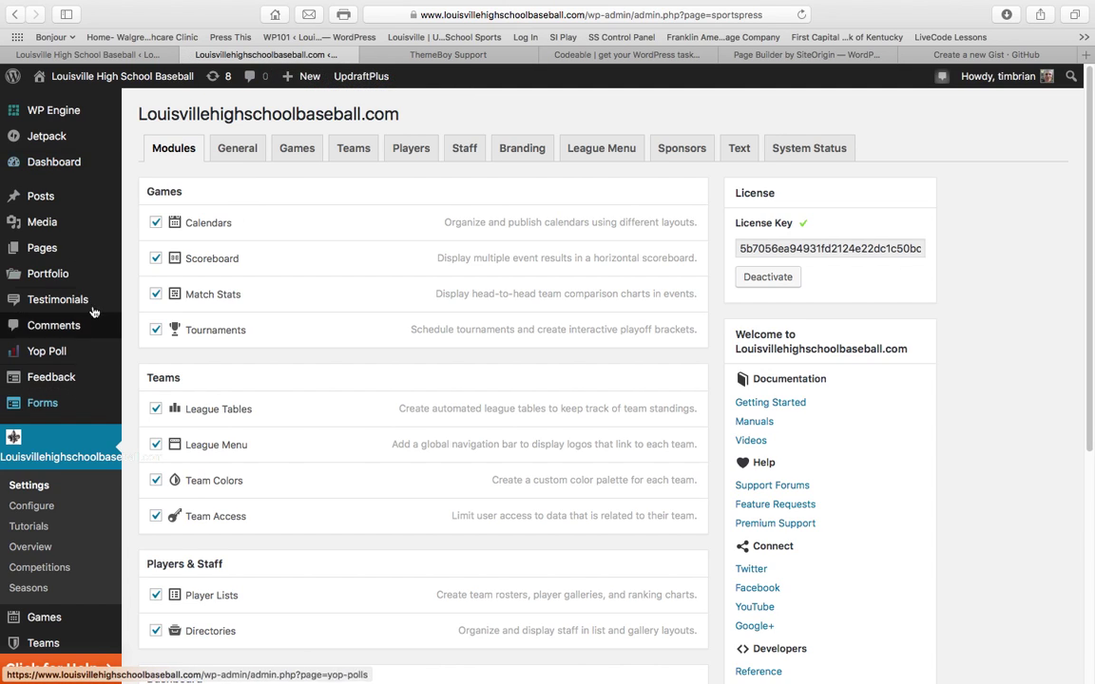
pyautogui.moveTo(86, 197)
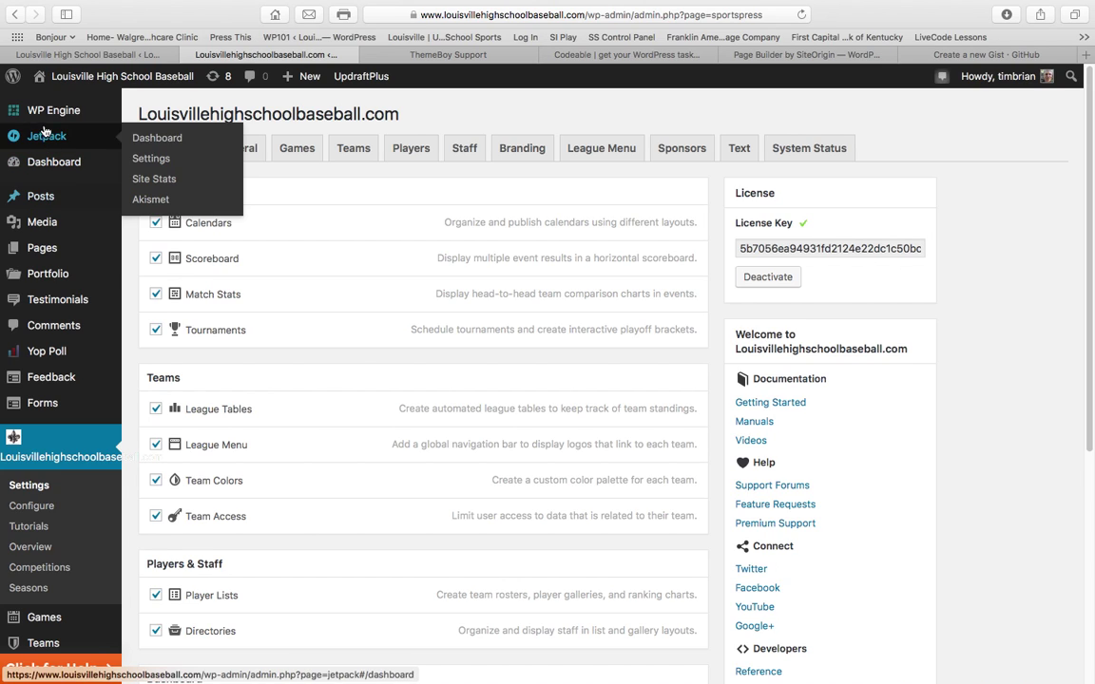
pyautogui.moveTo(46, 185)
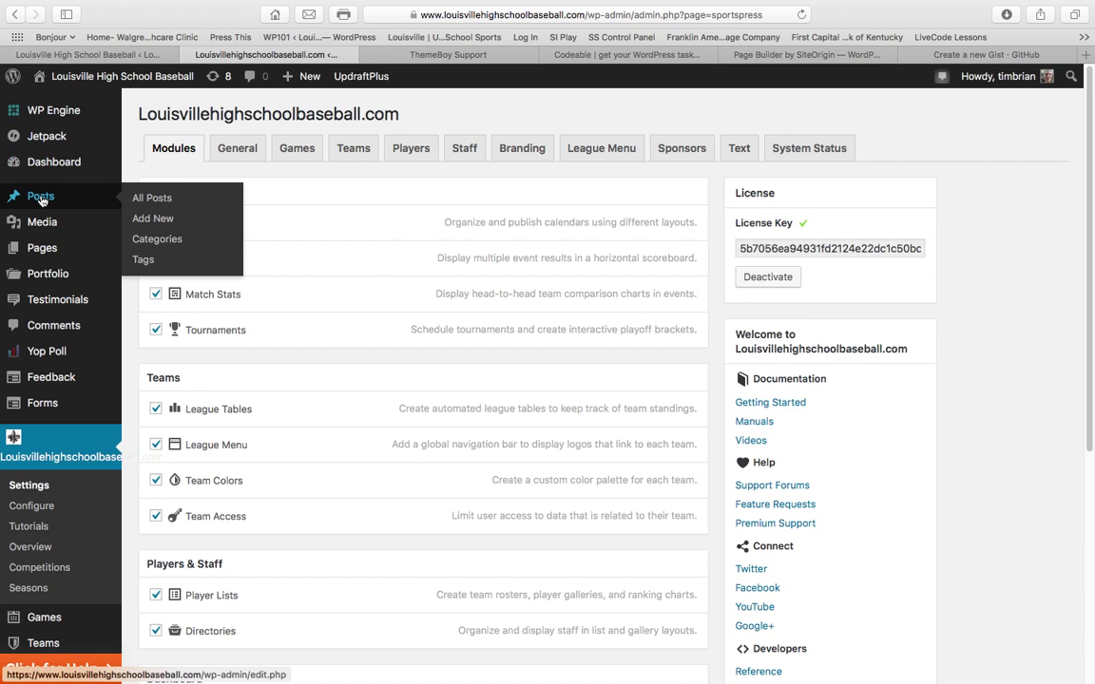
# Start a new post titled 'Bullitt East Wins Big' with the body text 'test'
pyautogui.click(154, 225)
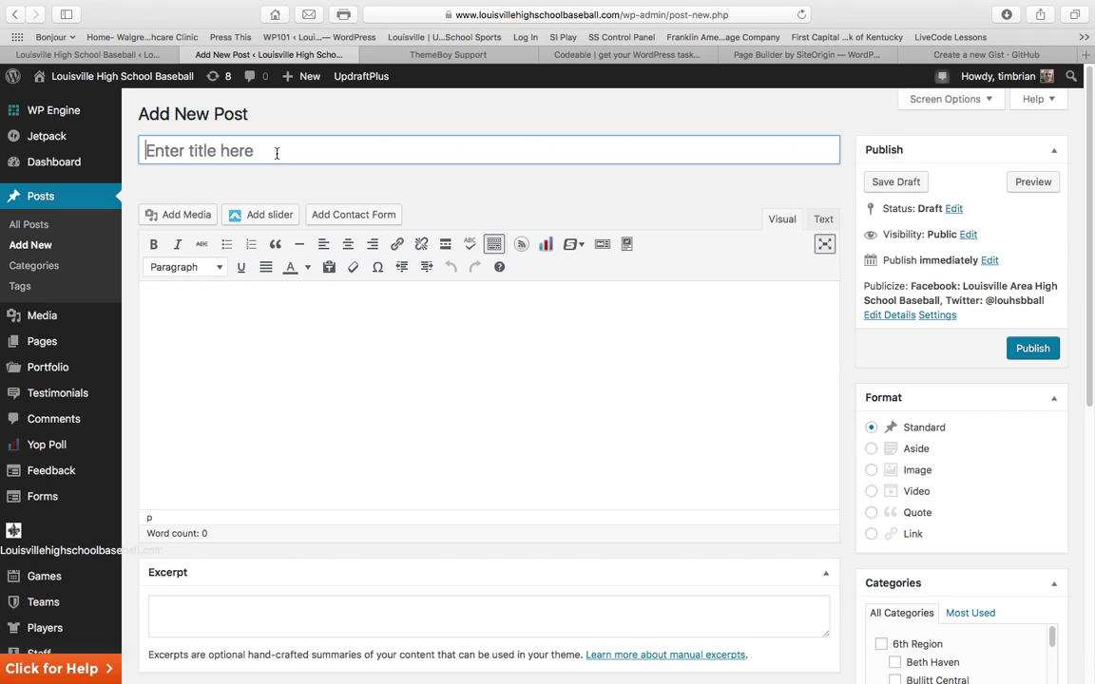
pyautogui.write('B')
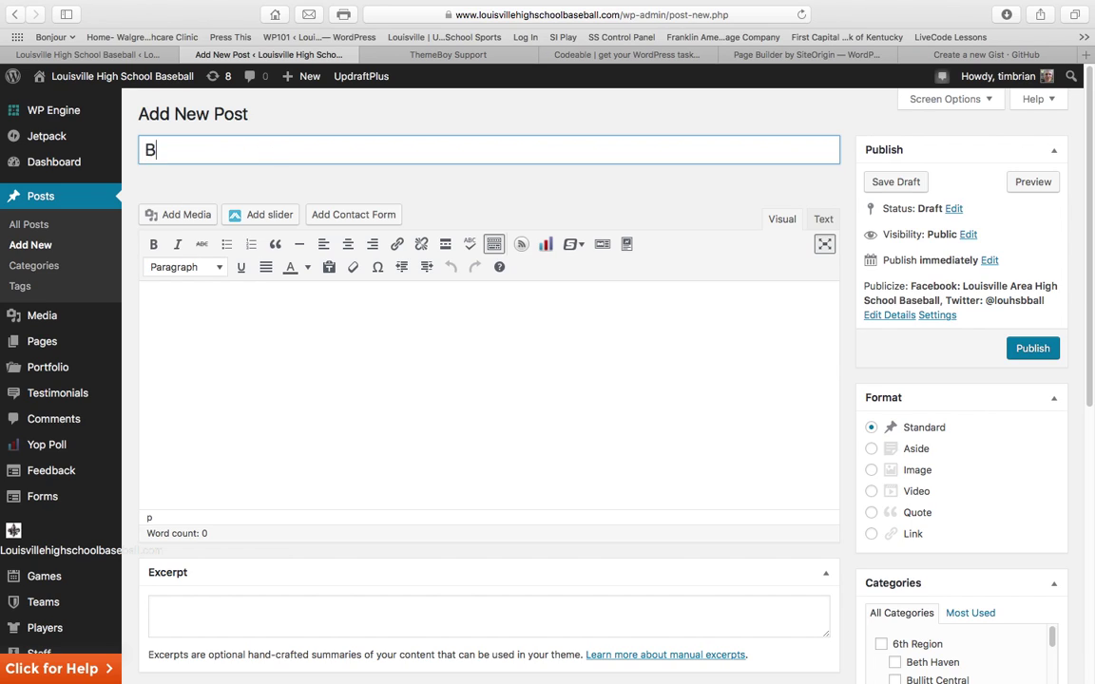
pyautogui.write('ullitt East ')
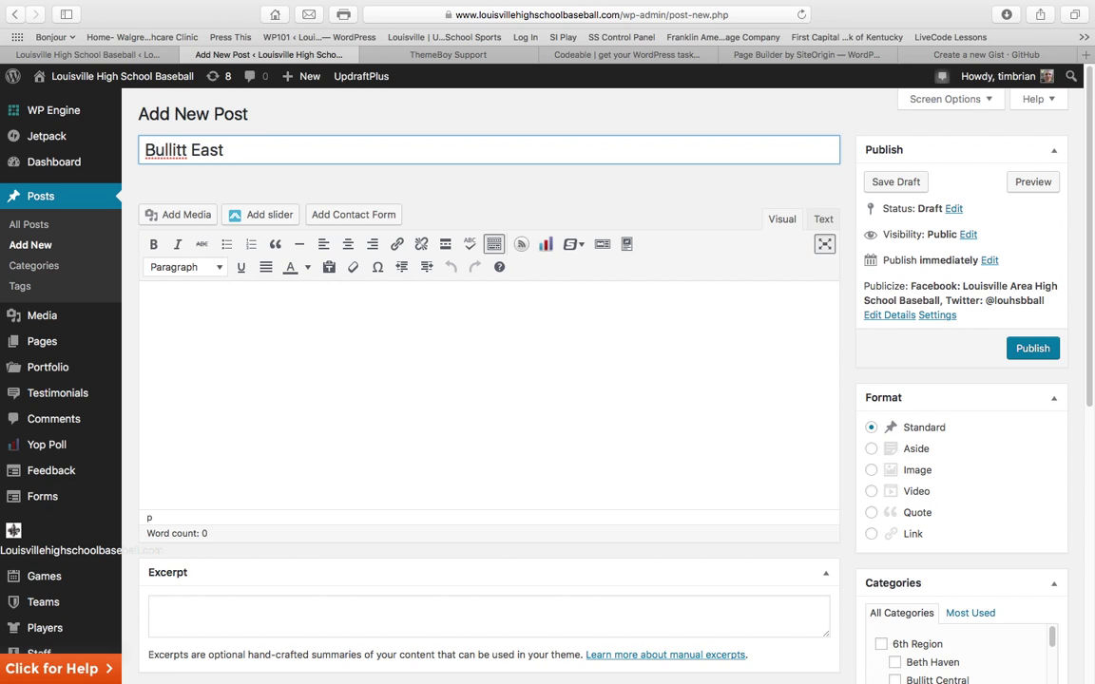
pyautogui.write('Wins Big')
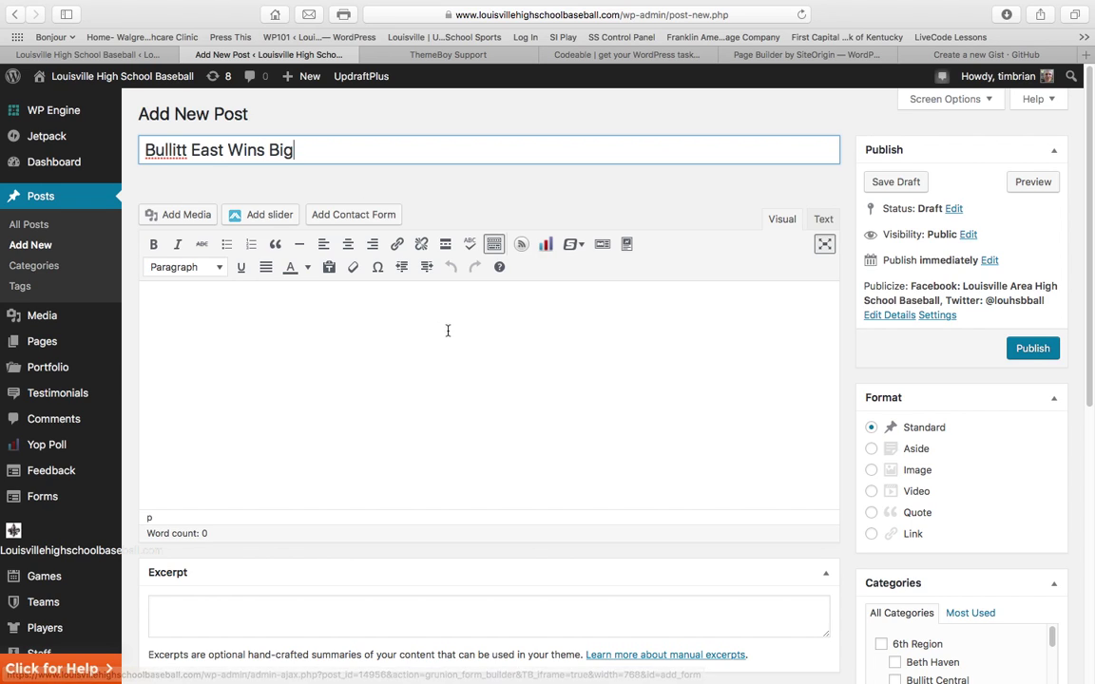
pyautogui.click(250, 304)
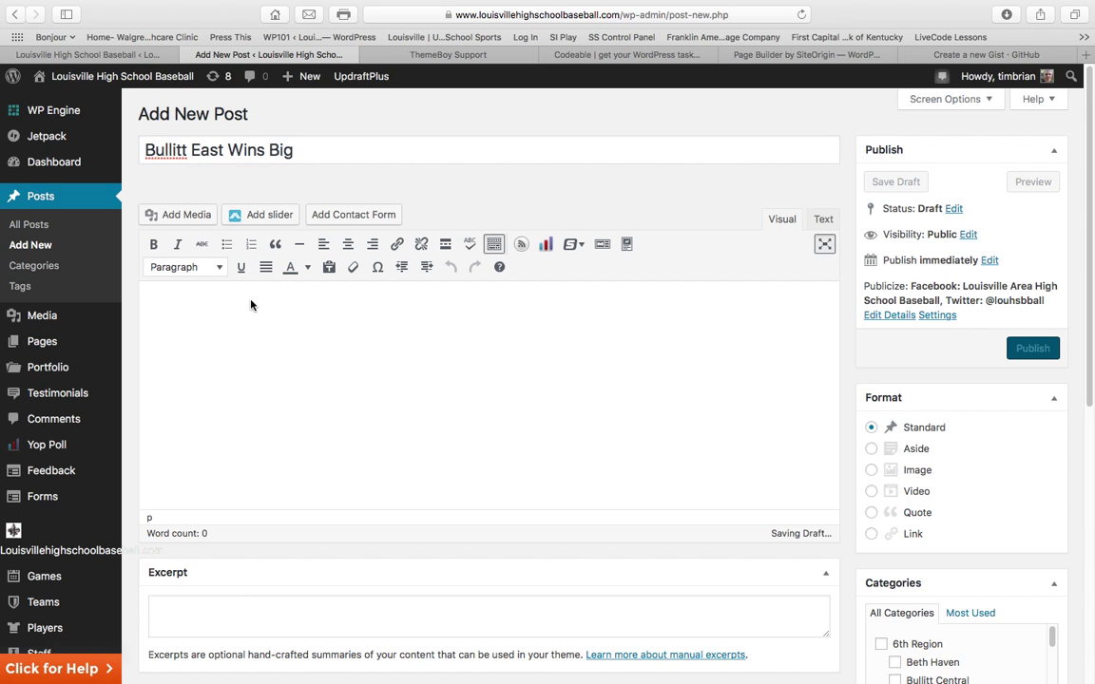
pyautogui.write('test')
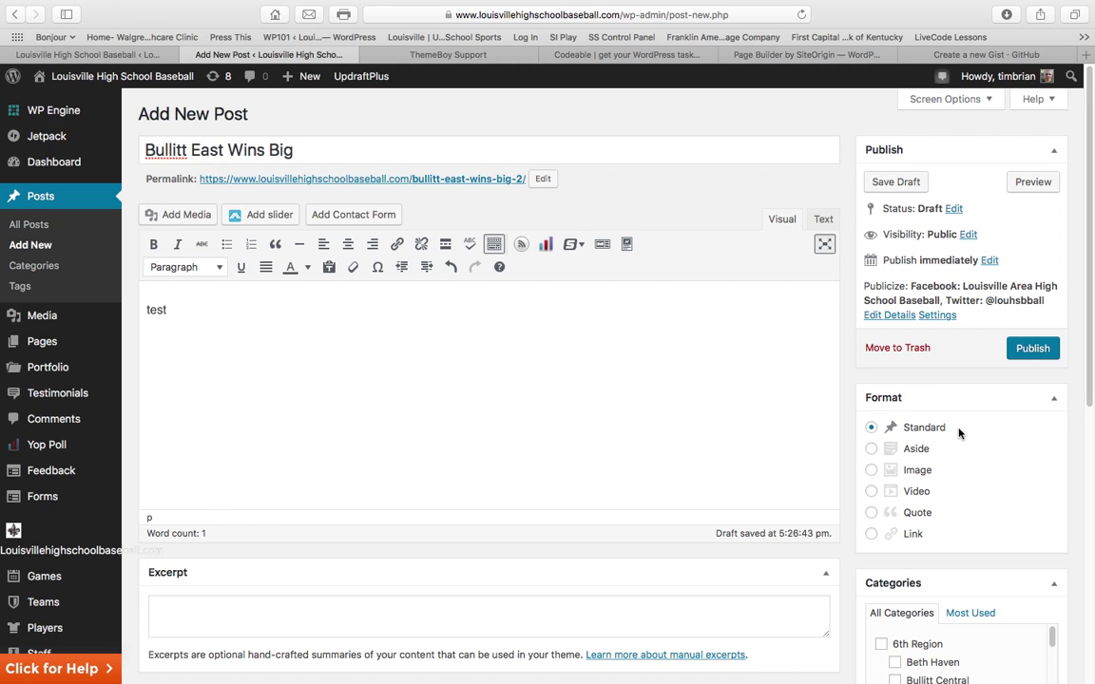
# Tick the Bullitt East category in the post's Categories box
pyautogui.scroll(-2, 958, 432)
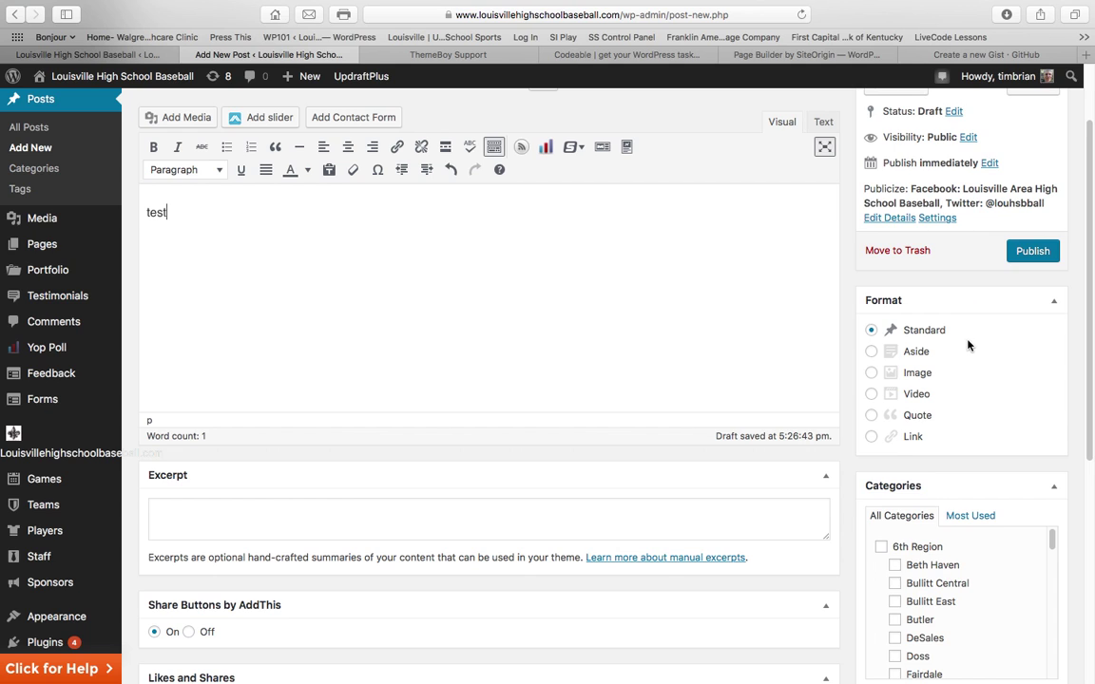
pyautogui.scroll(2, 967, 345)
pyautogui.scroll(-5, 967, 345)
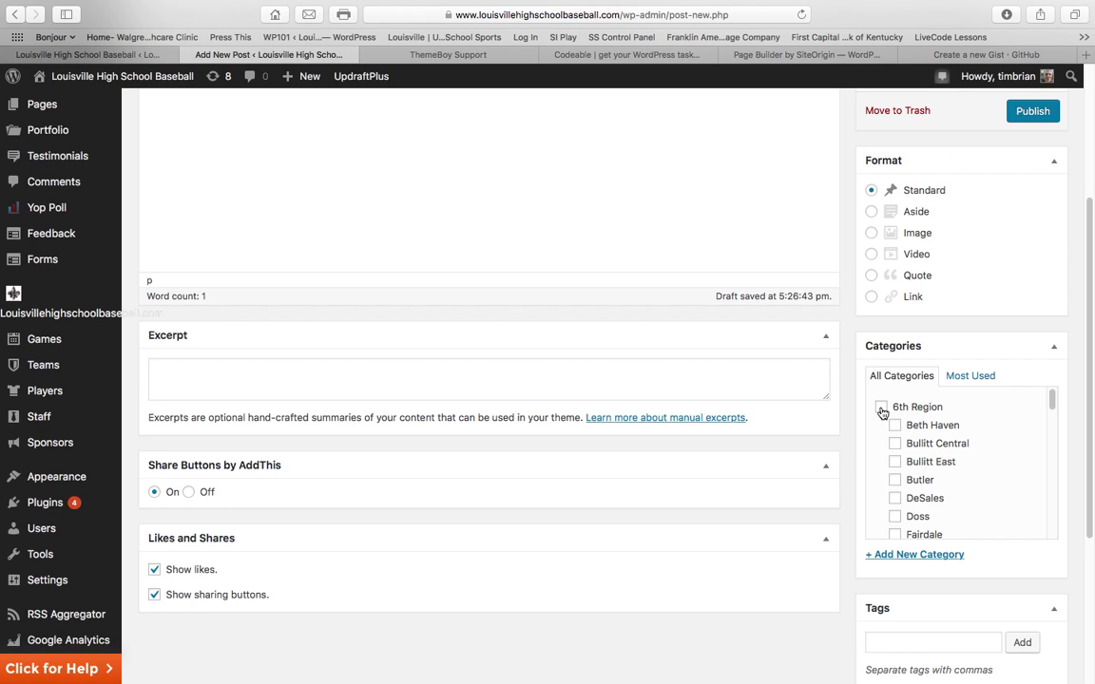
pyautogui.click(899, 463)
pyautogui.scroll(-1, 972, 467)
pyautogui.scroll(-10, 973, 468)
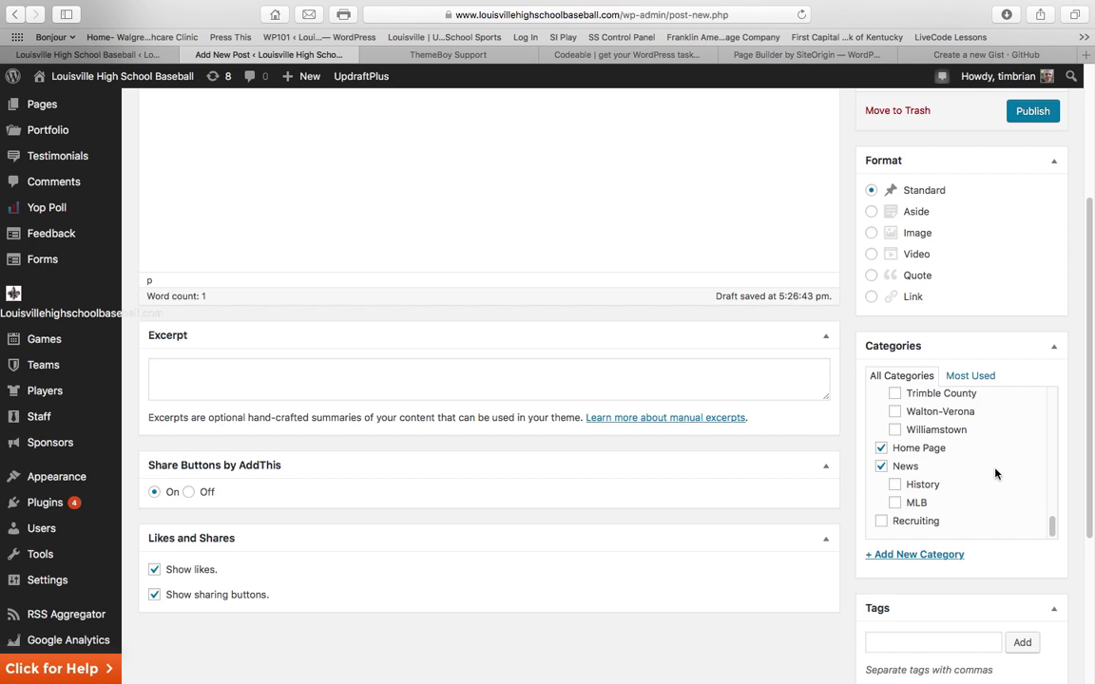
# Add most-used tags Baseball, Bullitt East, High School, high school baseball, KHSAA, louisville, kentucky
pyautogui.scroll(-5, 1077, 473)
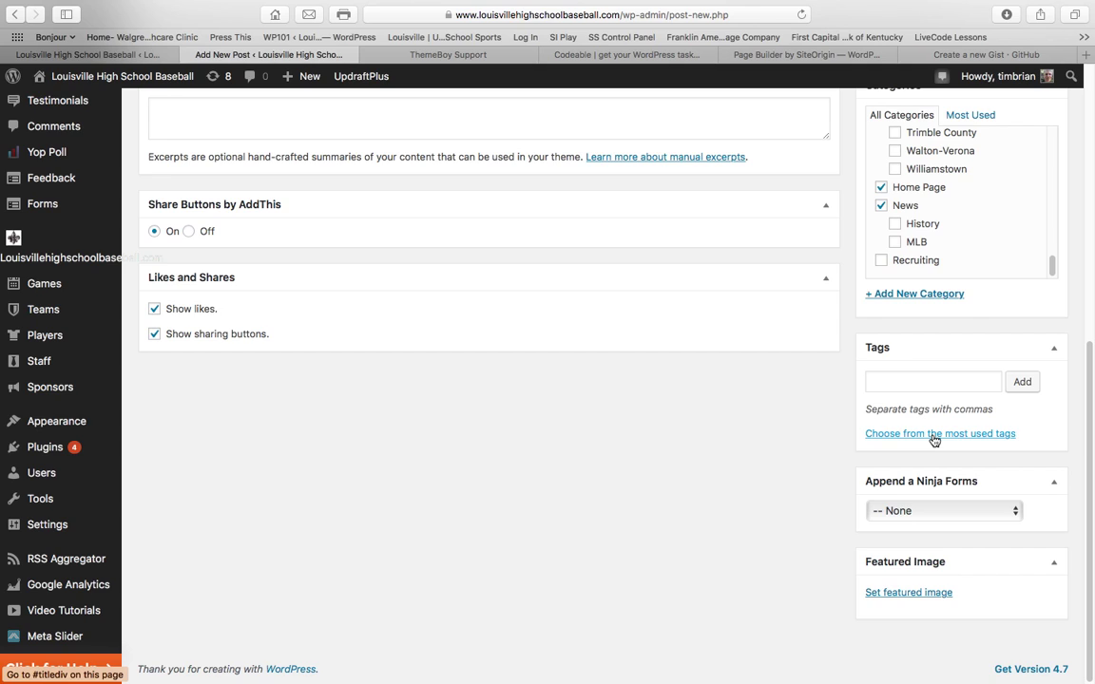
pyautogui.click(935, 435)
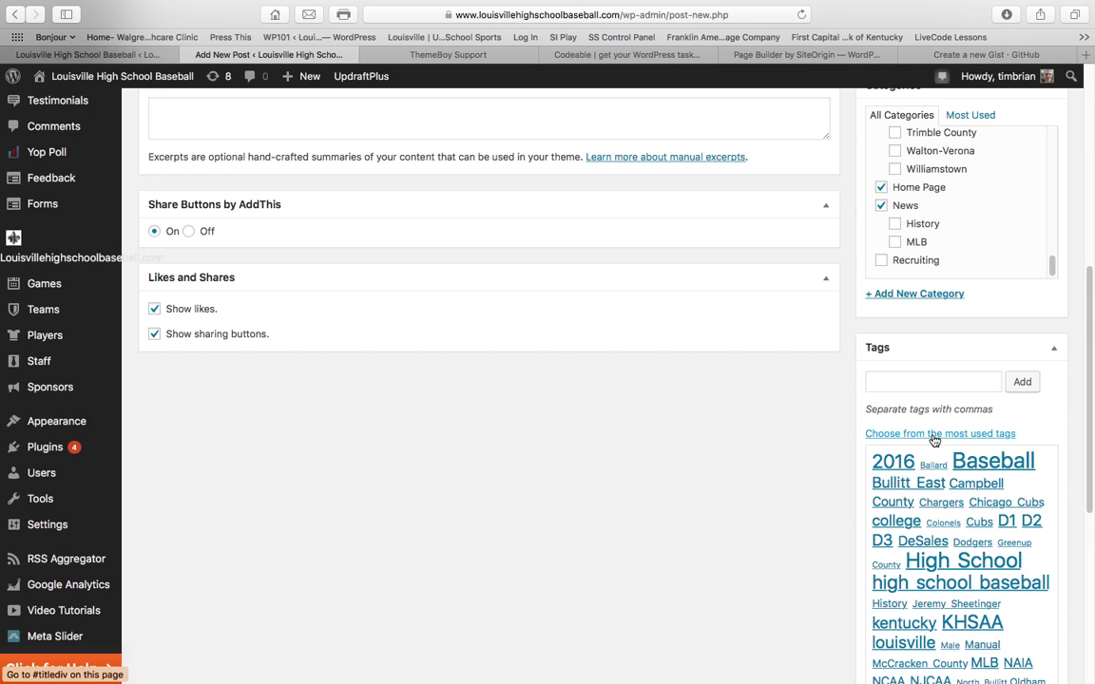
pyautogui.click(998, 465)
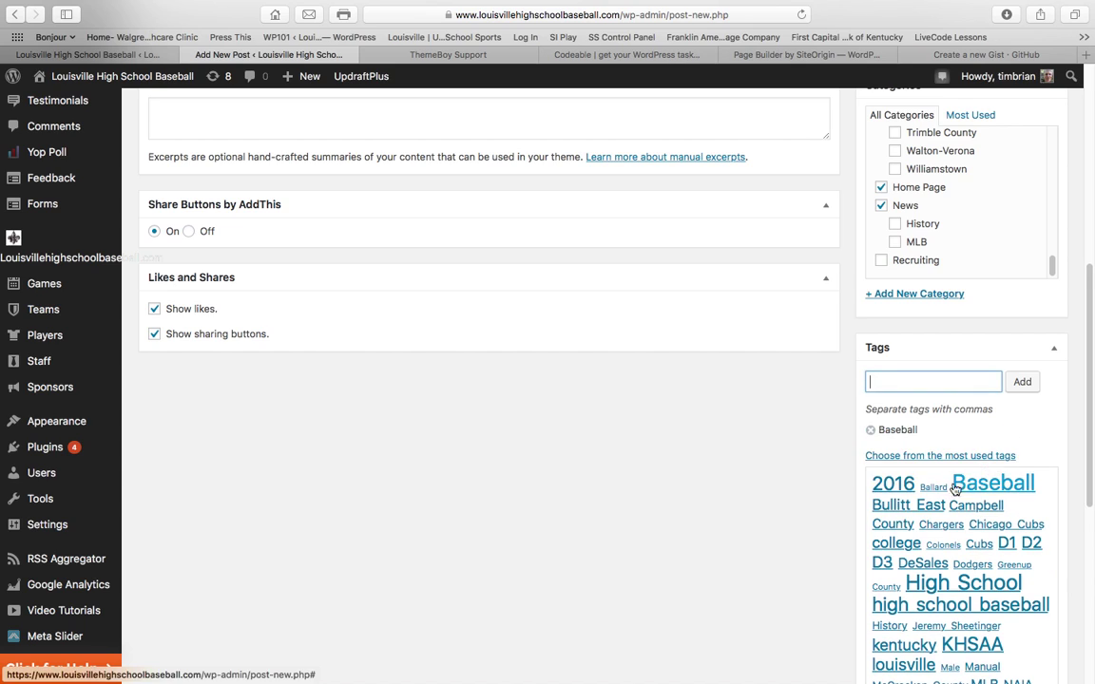
pyautogui.click(903, 507)
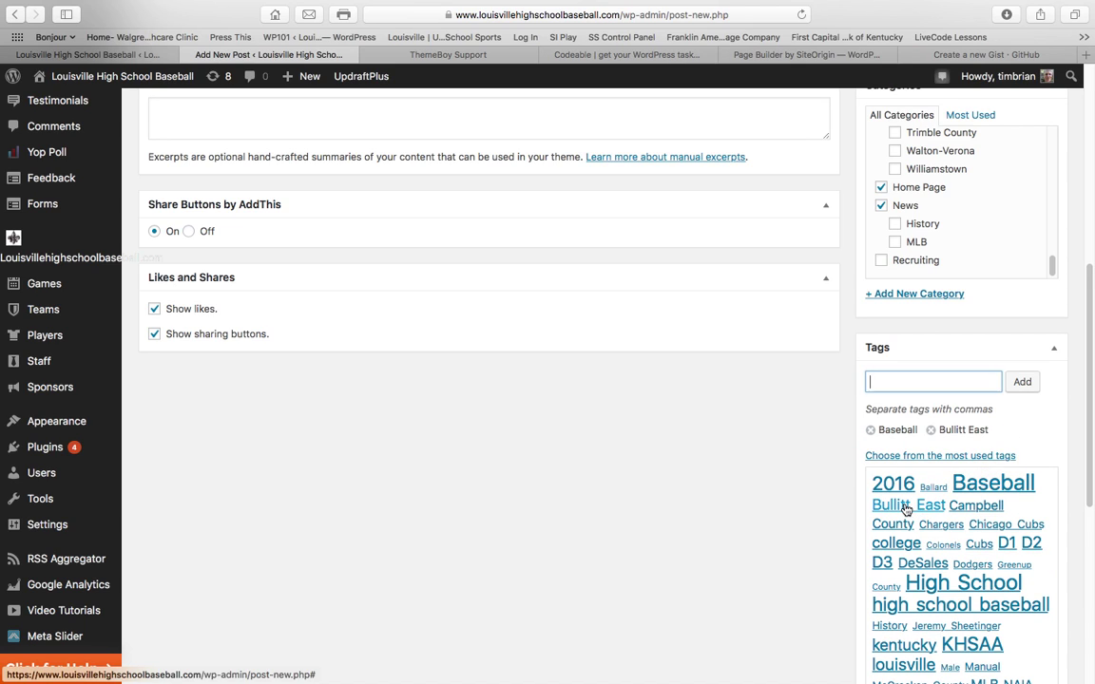
pyautogui.click(963, 584)
pyautogui.click(962, 627)
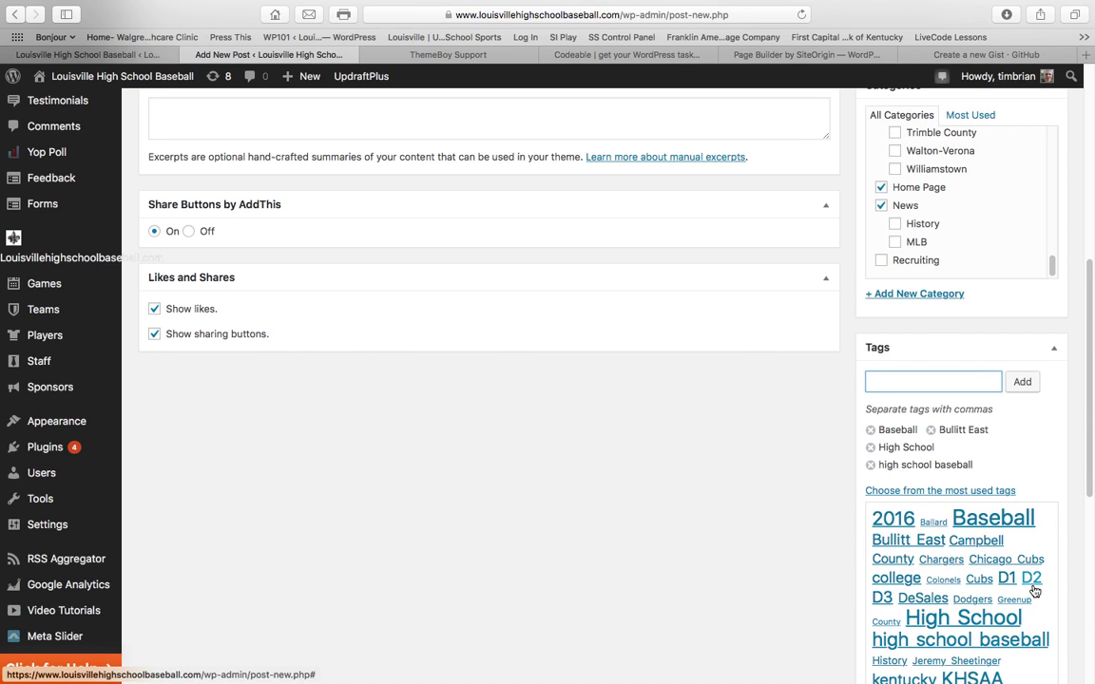
pyautogui.scroll(-4, 1031, 590)
pyautogui.scroll(-1, 1035, 586)
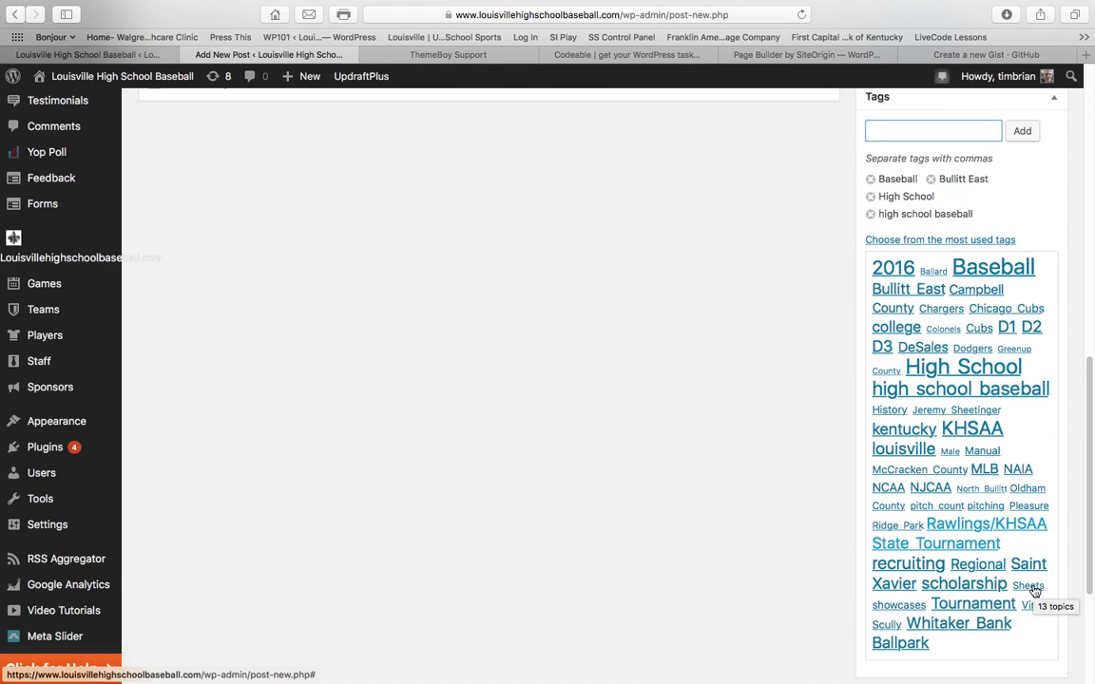
pyautogui.click(971, 429)
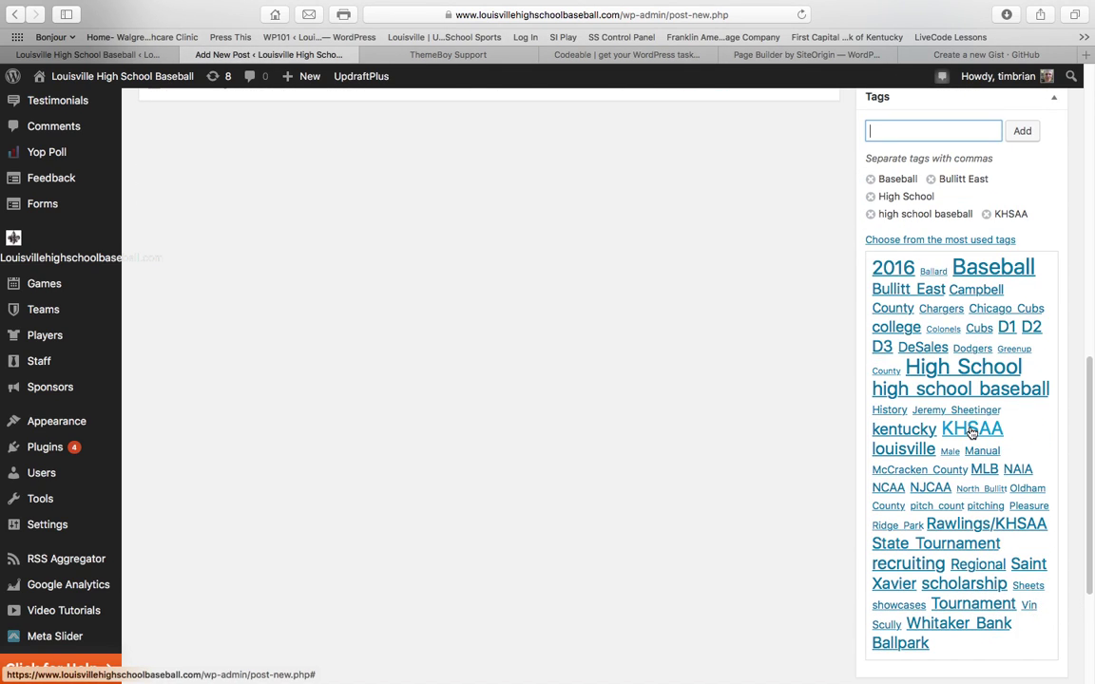
pyautogui.click(896, 449)
pyautogui.click(900, 455)
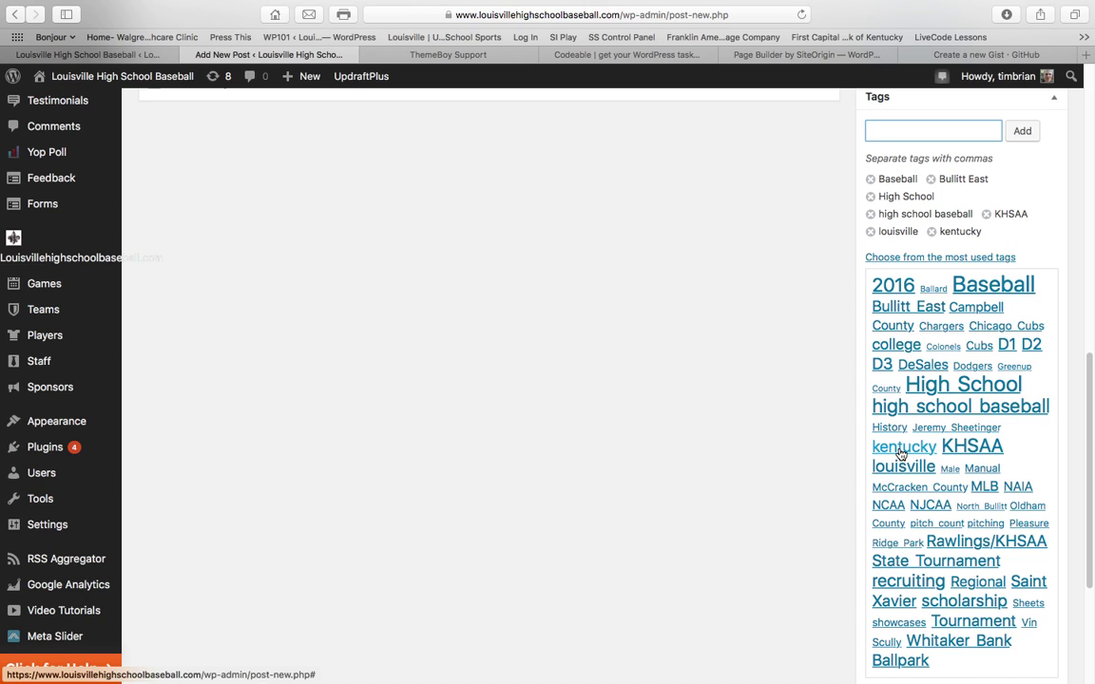
pyautogui.scroll(-3, 1052, 488)
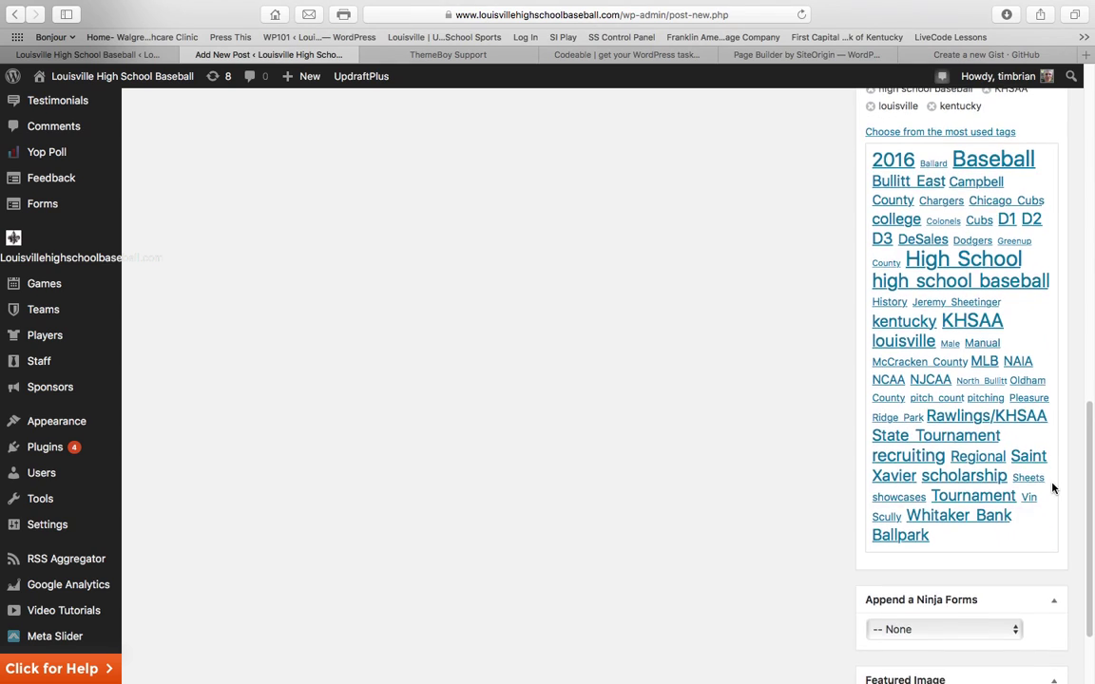
pyautogui.scroll(-3, 1052, 488)
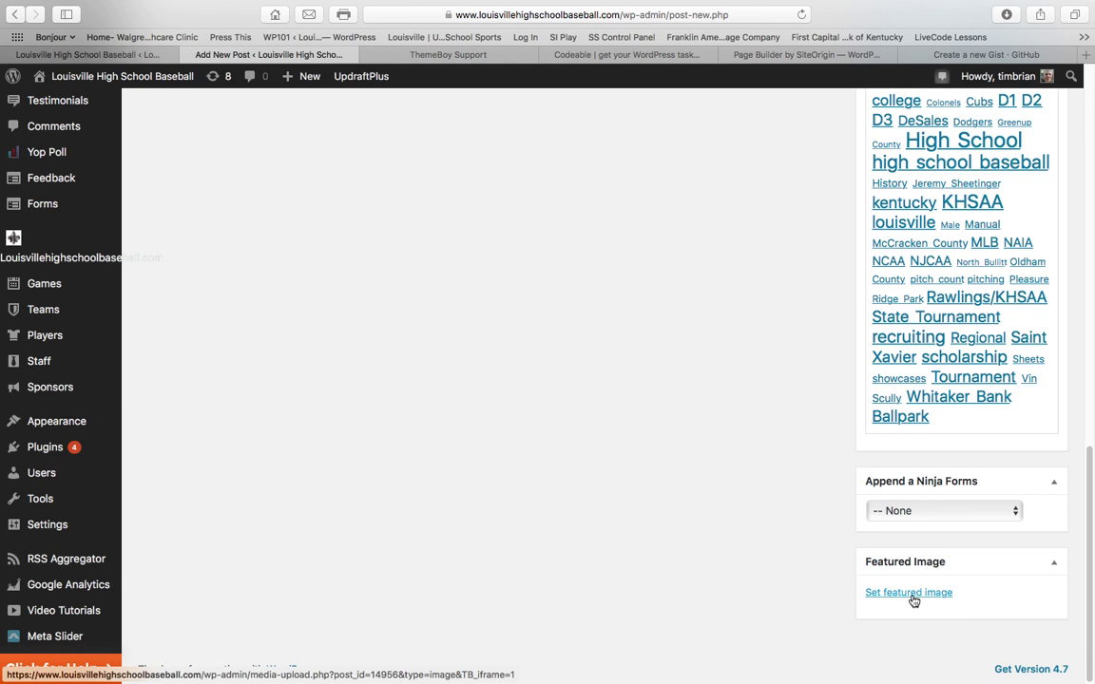
pyautogui.click(909, 592)
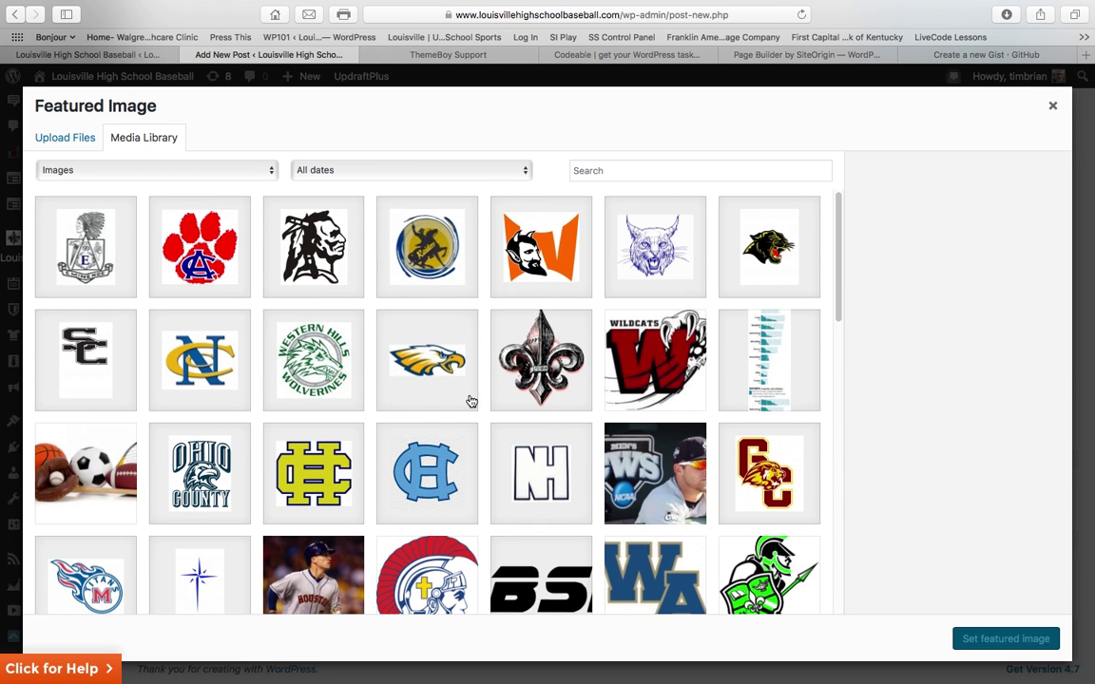
pyautogui.scroll(-5, 469, 399)
pyautogui.scroll(-6, 470, 400)
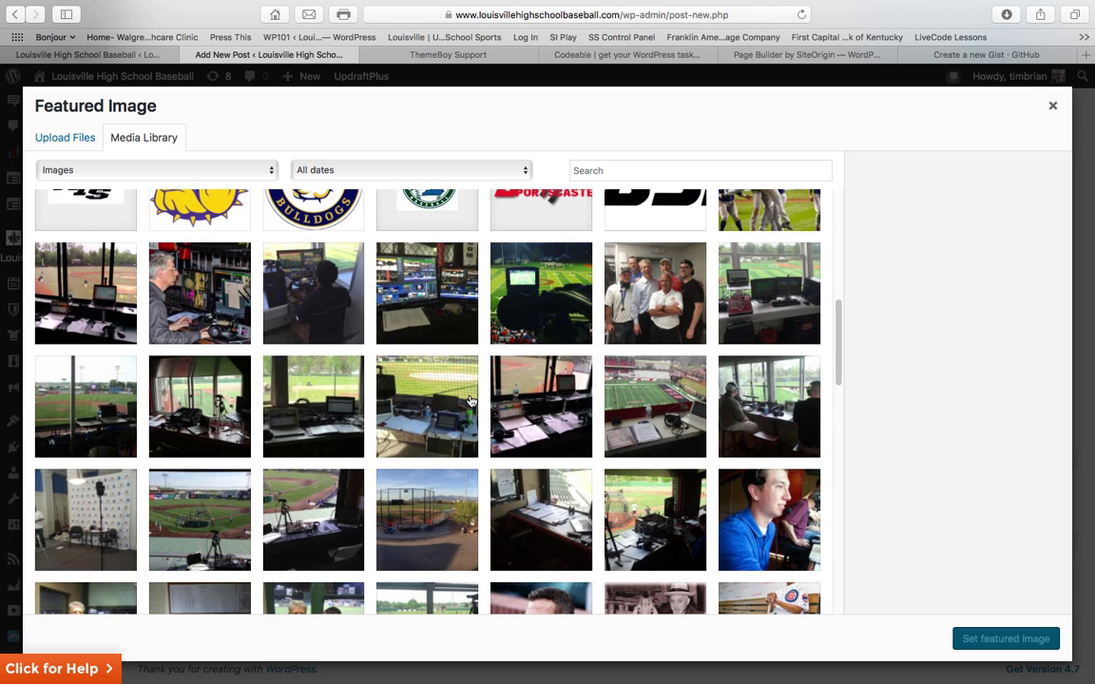
pyautogui.scroll(2, 471, 399)
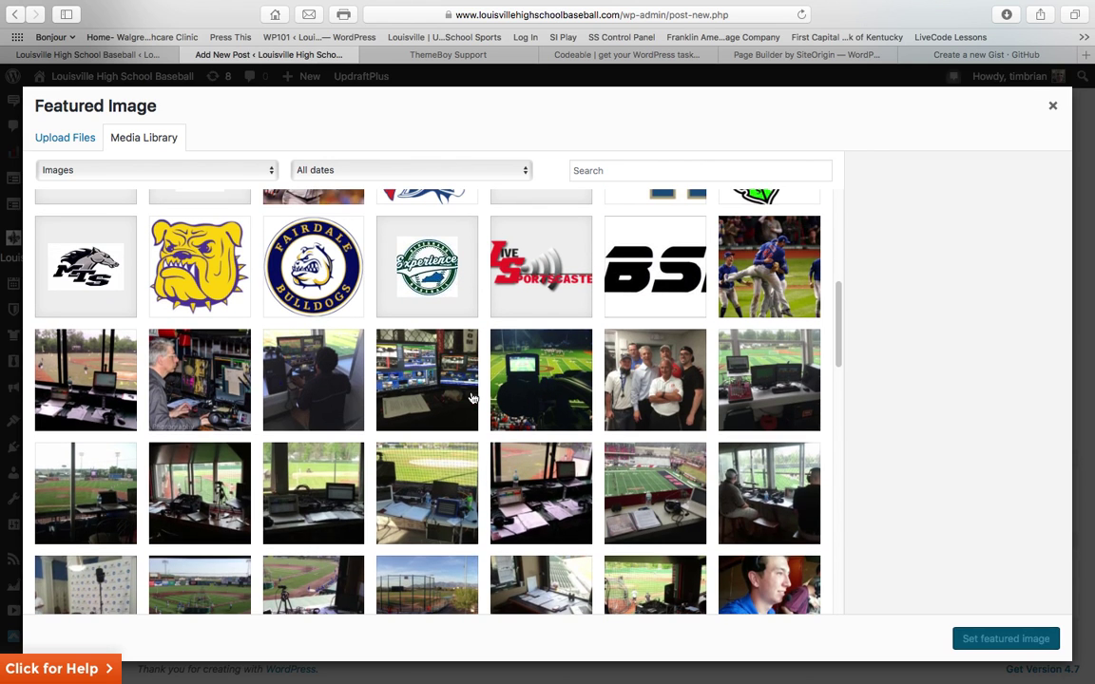
pyautogui.scroll(-8, 471, 400)
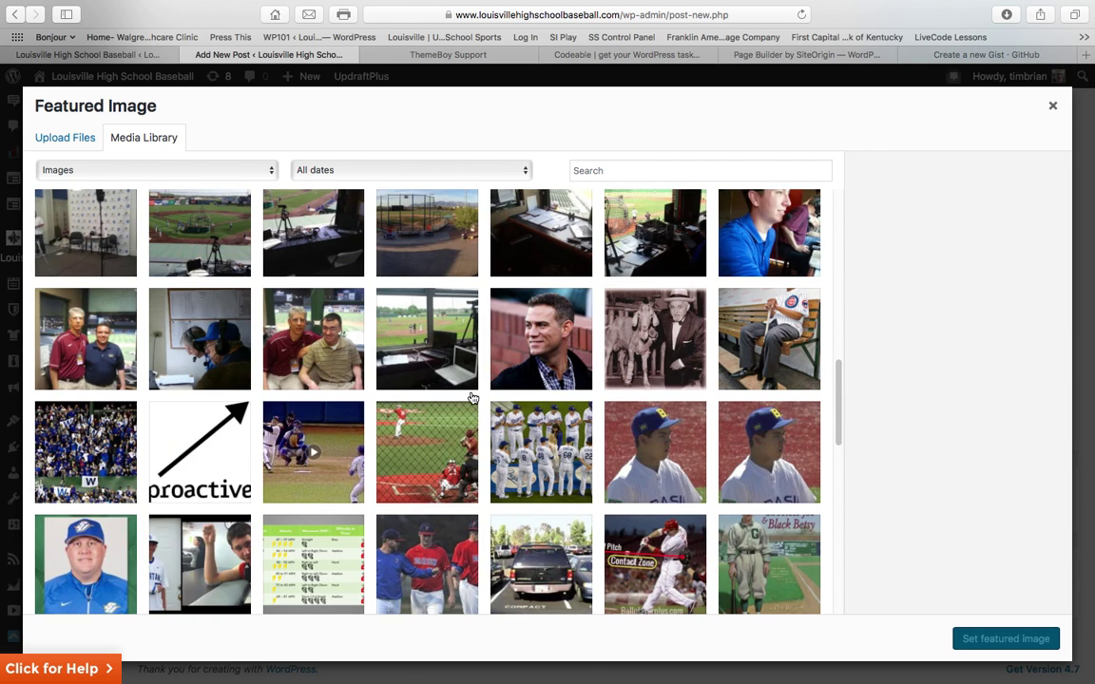
pyautogui.scroll(8, 472, 397)
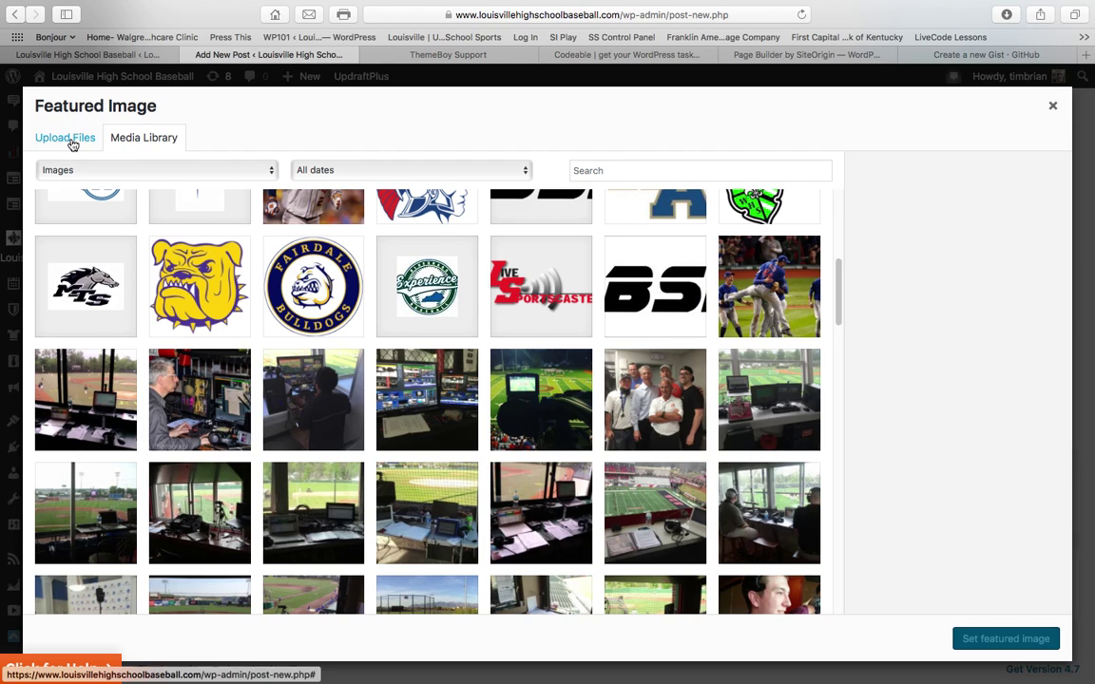
pyautogui.click(72, 144)
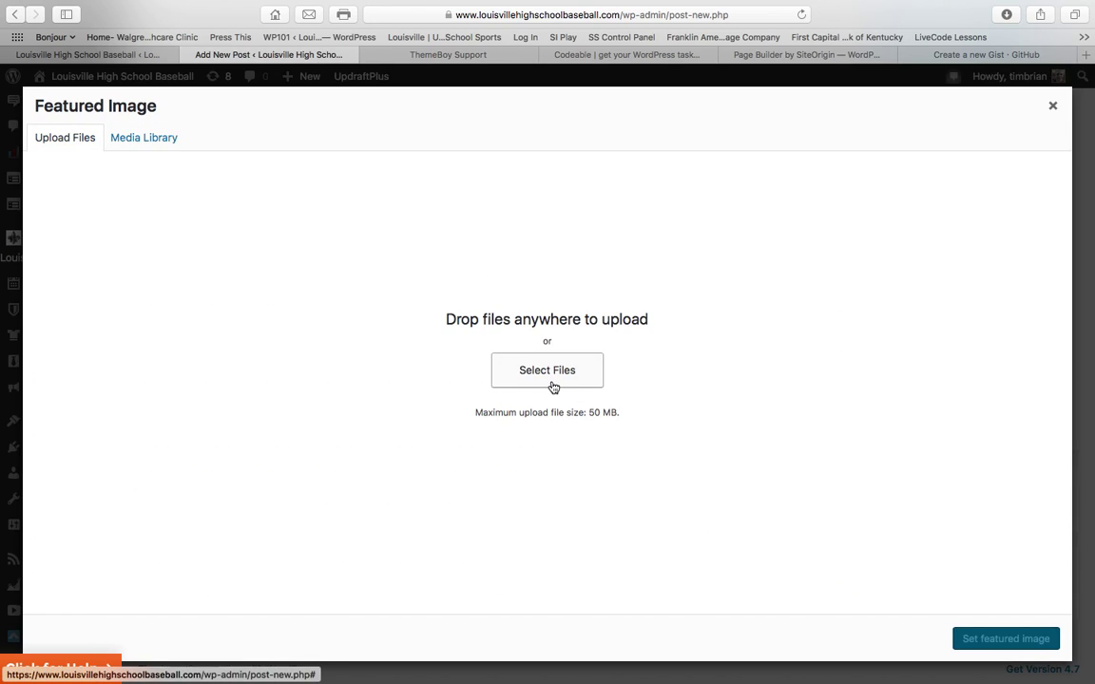
pyautogui.click(132, 142)
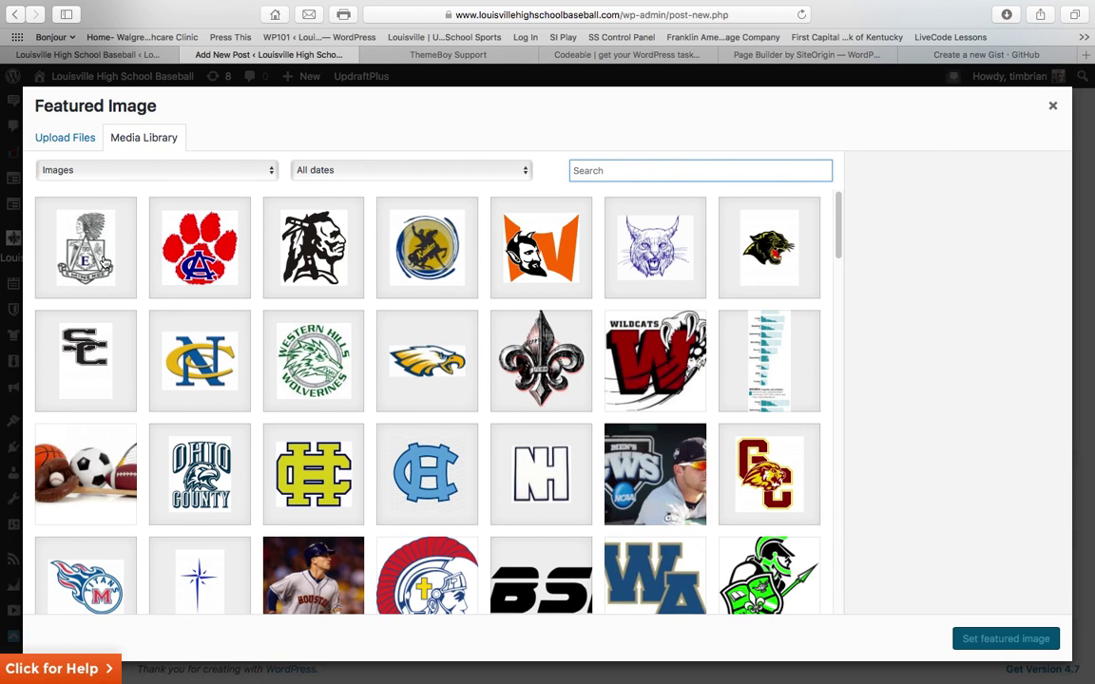
pyautogui.scroll(-10, 105, 262)
pyautogui.scroll(10, 105, 262)
pyautogui.scroll(-15, 105, 261)
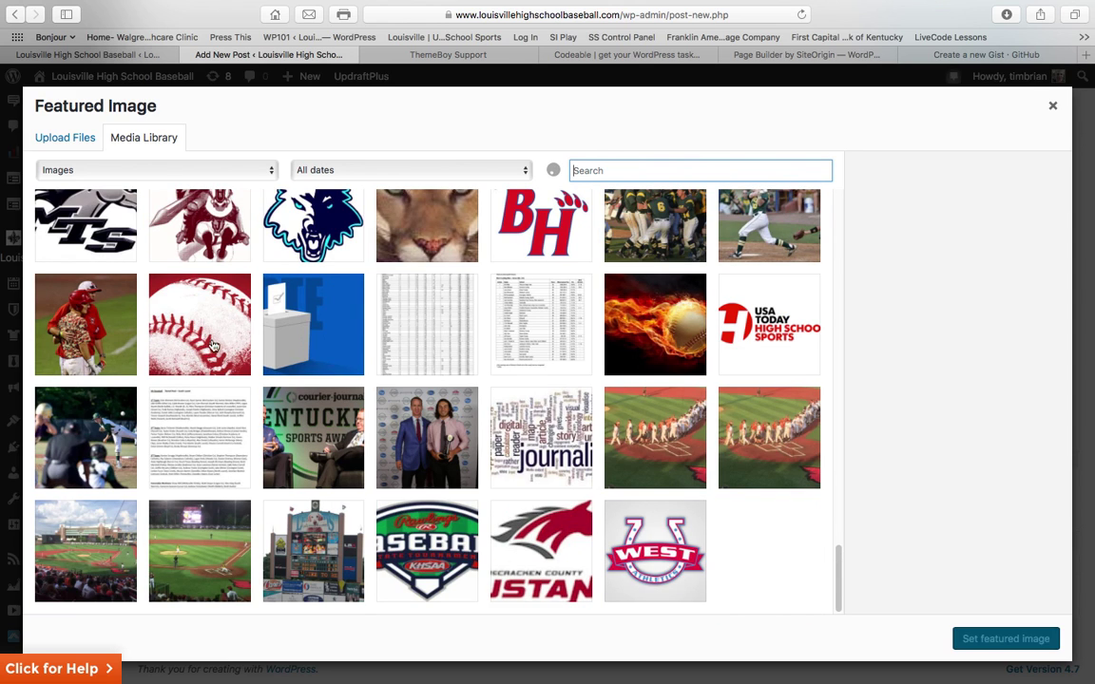
pyautogui.click(110, 312)
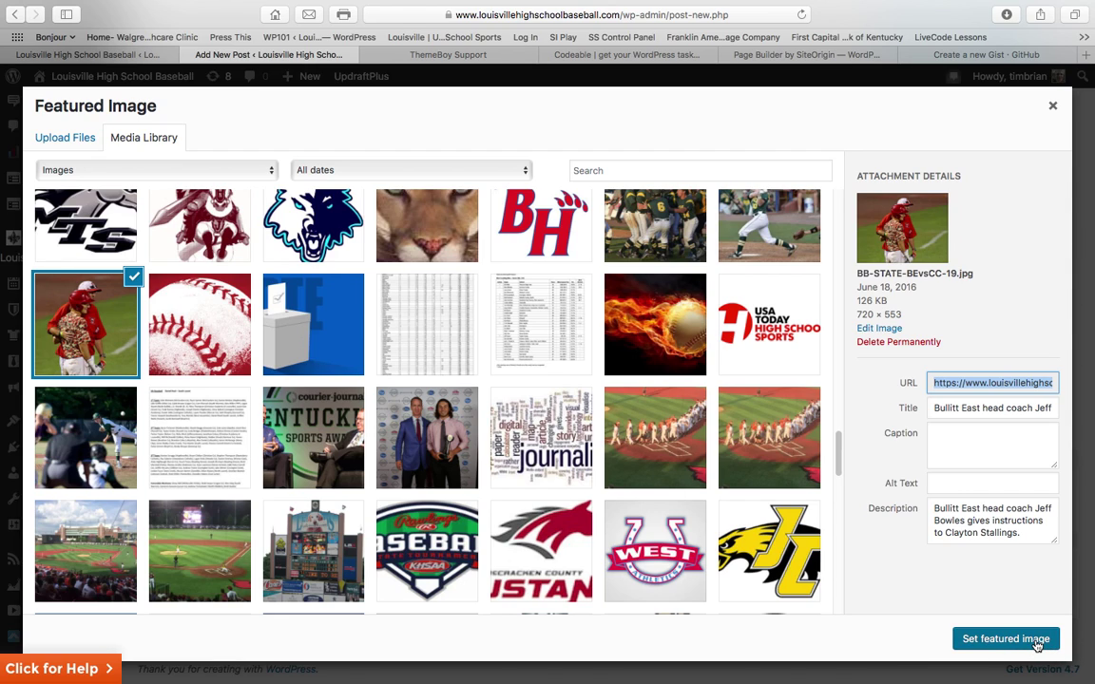
# Set the Bullitt East coach photo BB-STATE-BEvsCC-19.jpg as the featured image
pyautogui.click(1037, 646)
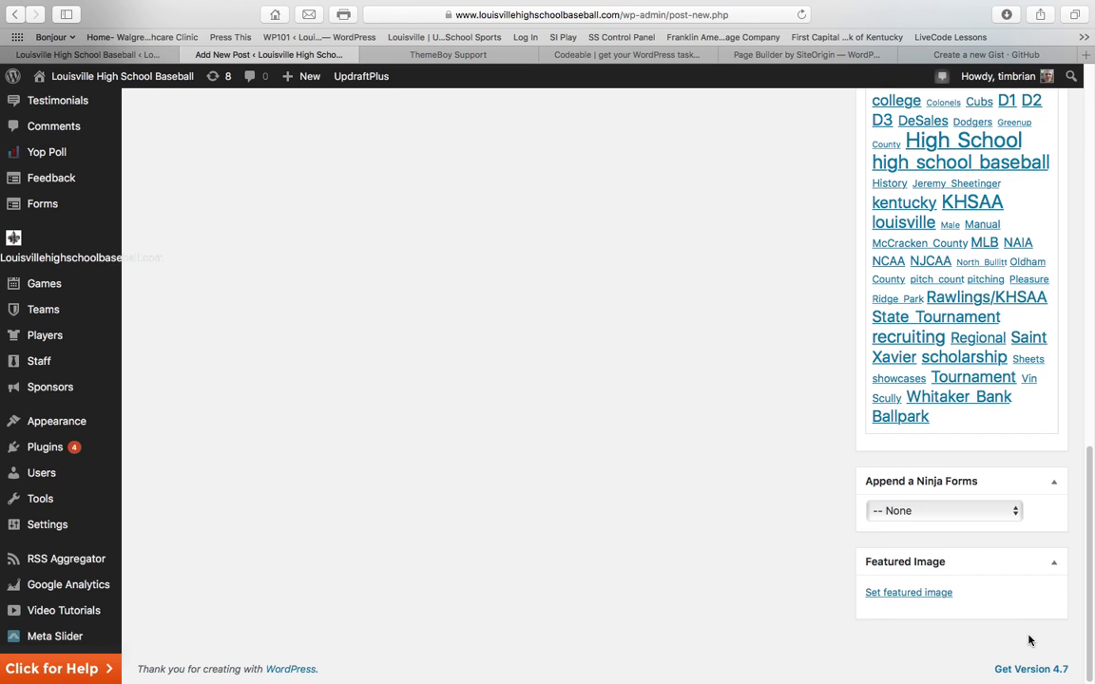
pyautogui.scroll(-2, 986, 641)
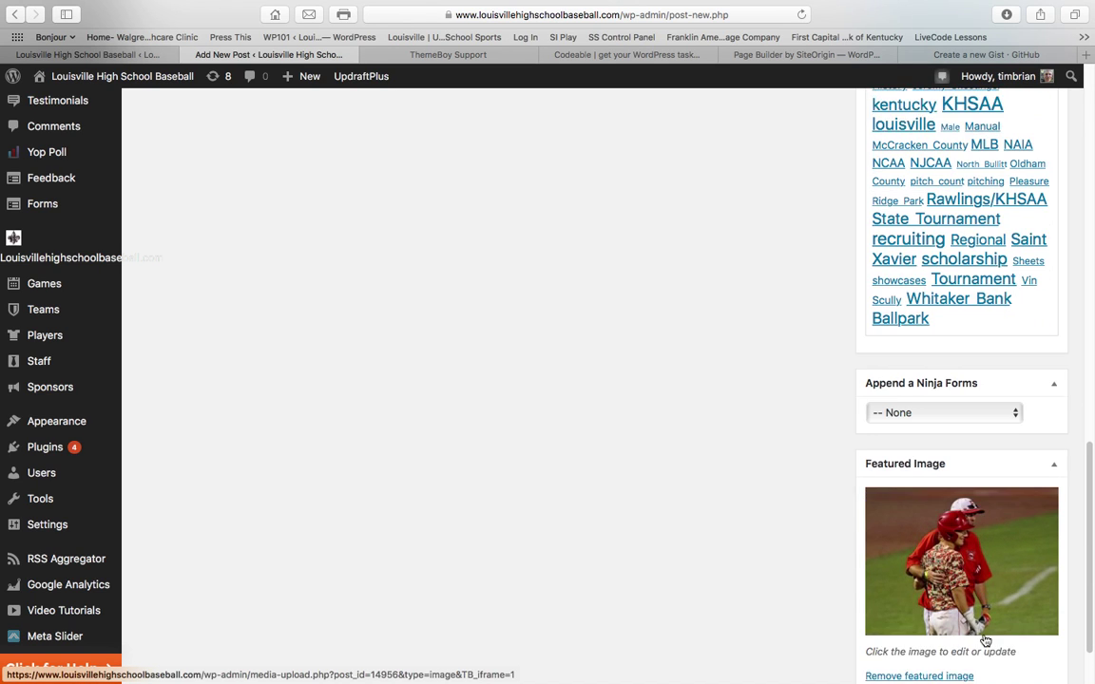
pyautogui.scroll(6, 986, 640)
pyautogui.scroll(8, 986, 641)
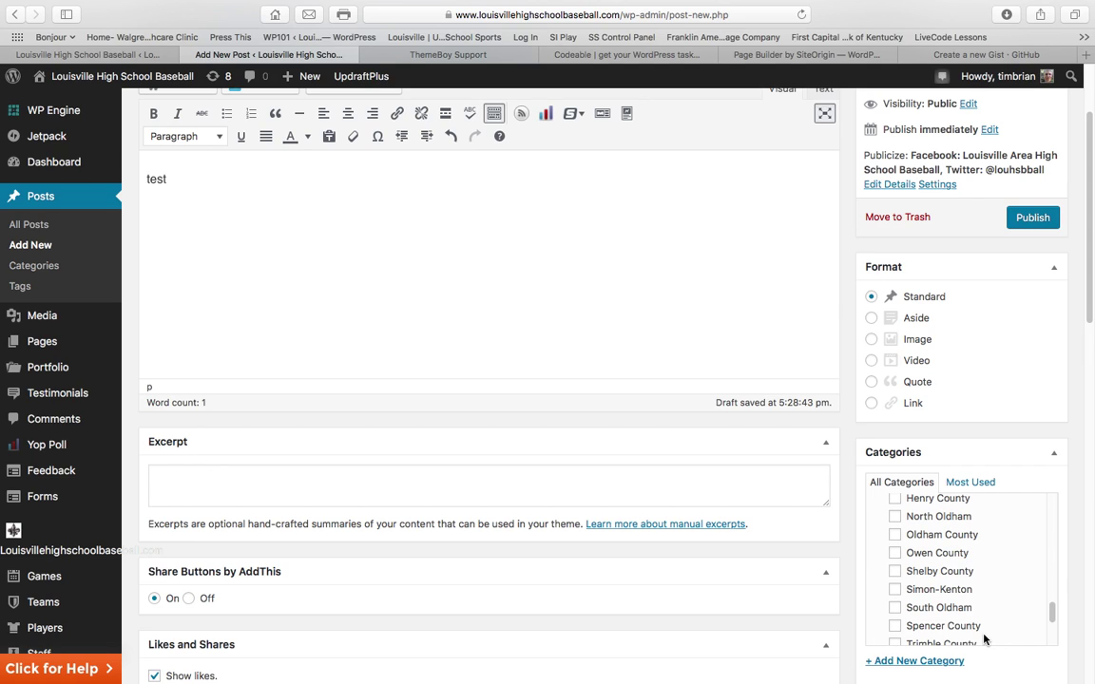
pyautogui.scroll(3, 984, 640)
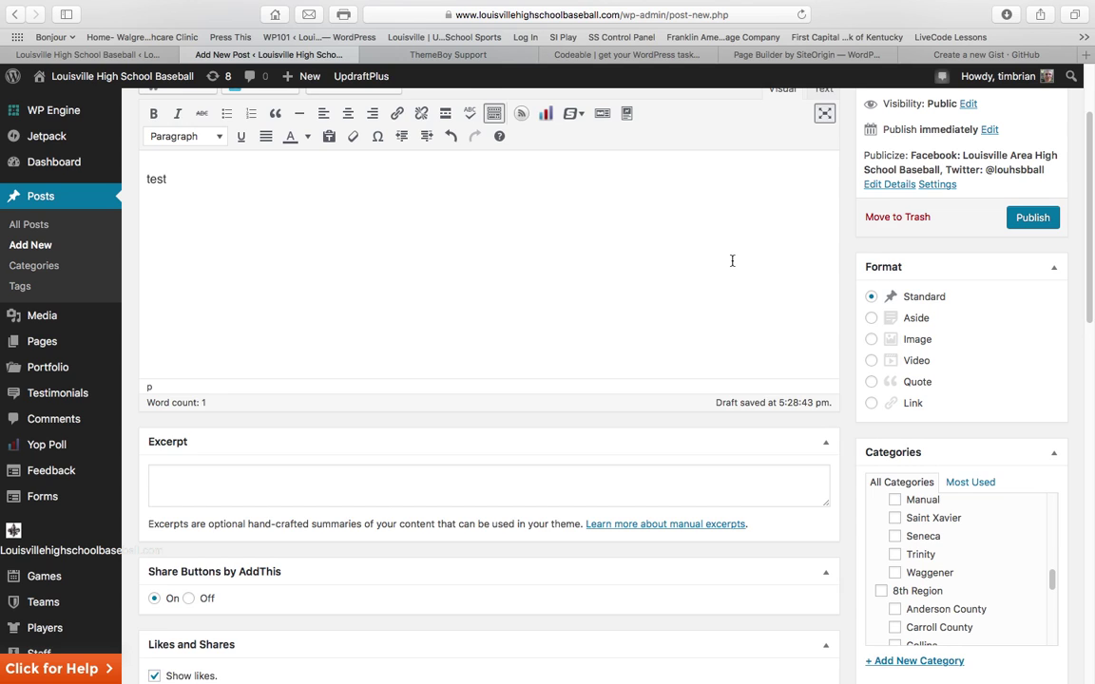
pyautogui.scroll(-10, 732, 261)
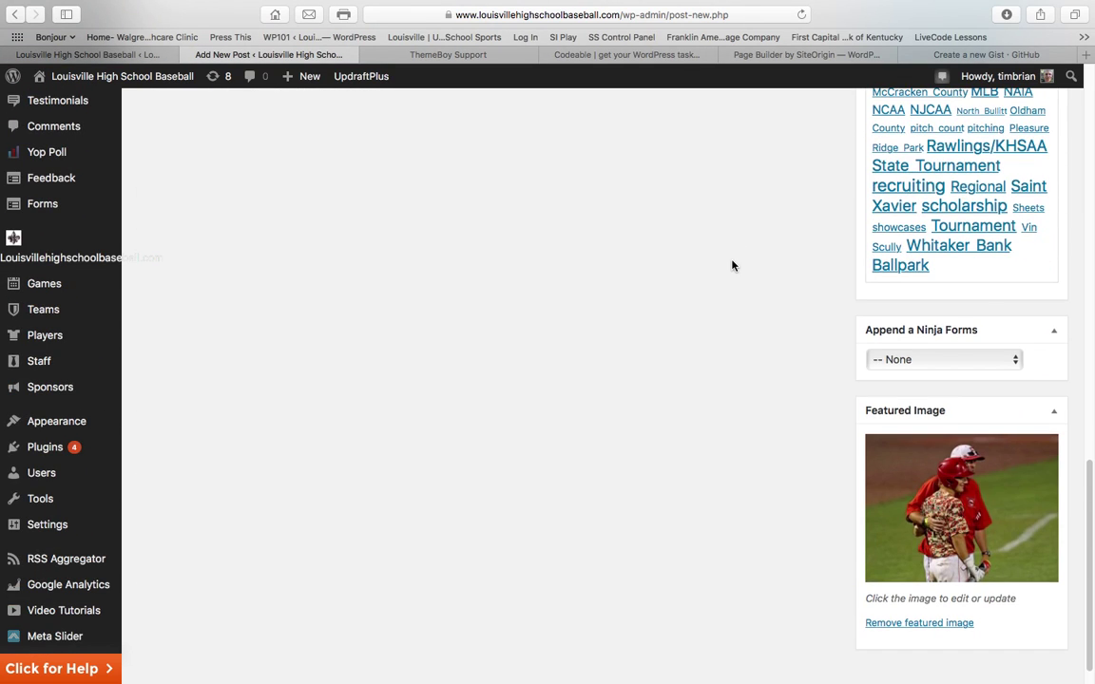
pyautogui.scroll(10, 732, 265)
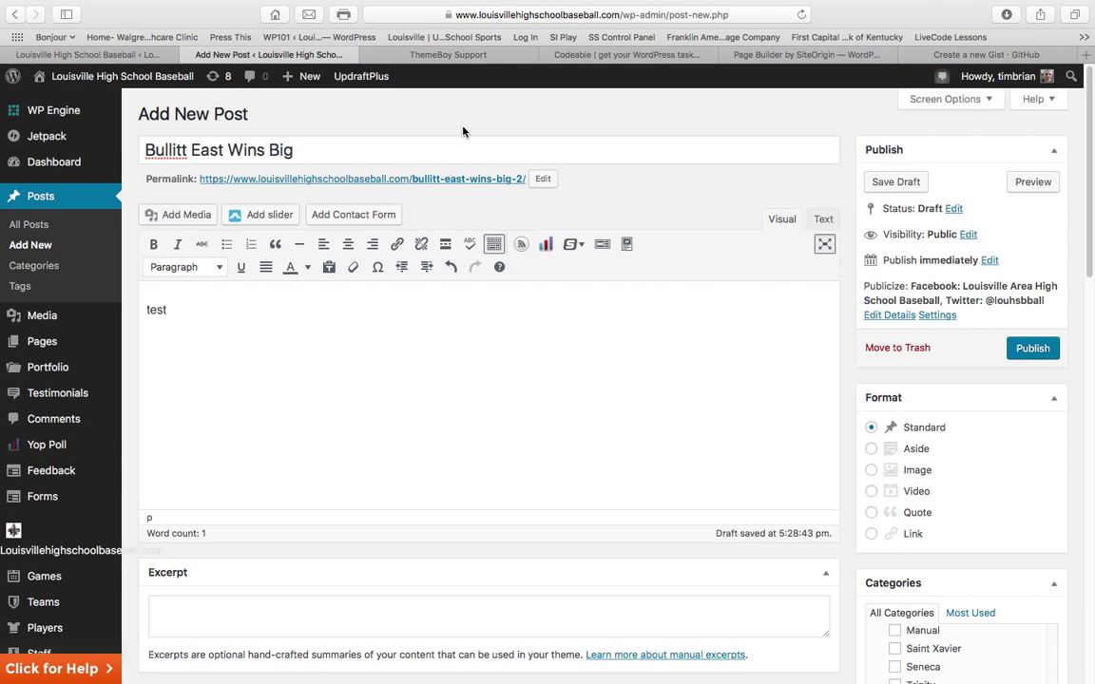
# Leave the editor via Visit Site, confirming Leave Page, to view the live home page
pyautogui.moveTo(71, 76)
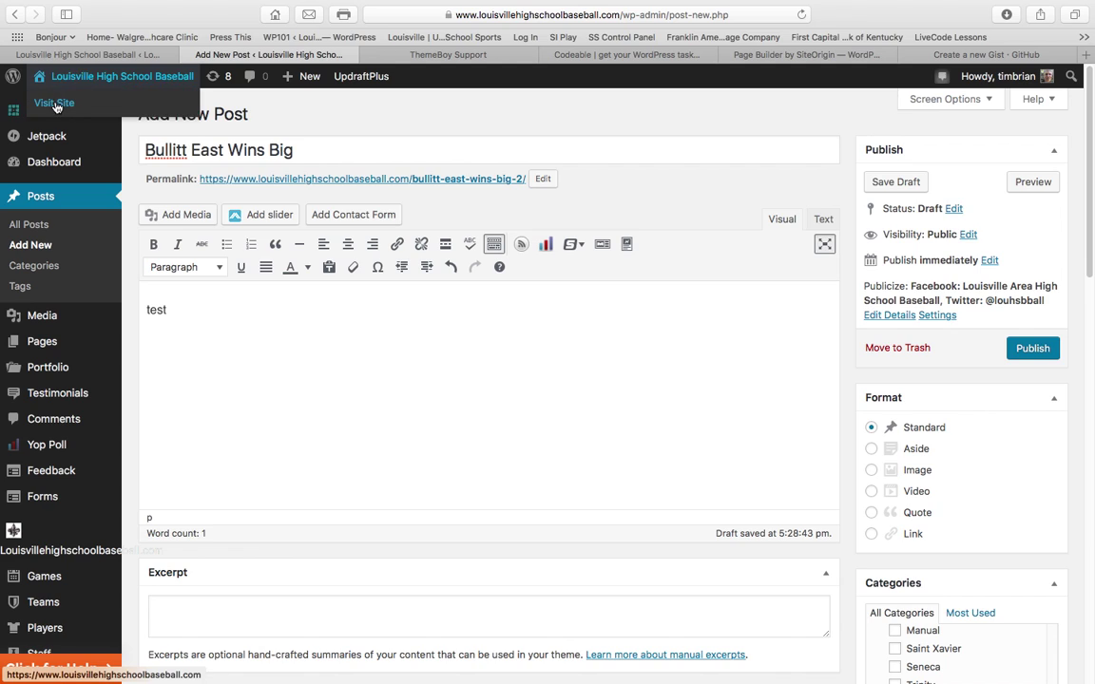
pyautogui.click(54, 104)
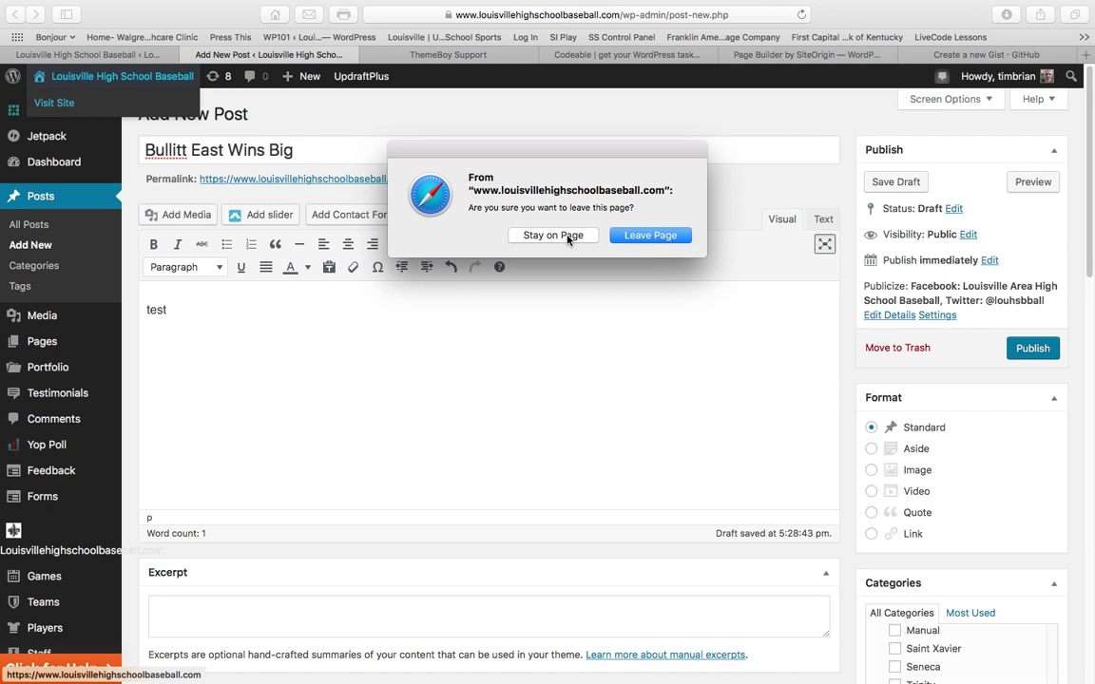
pyautogui.click(648, 237)
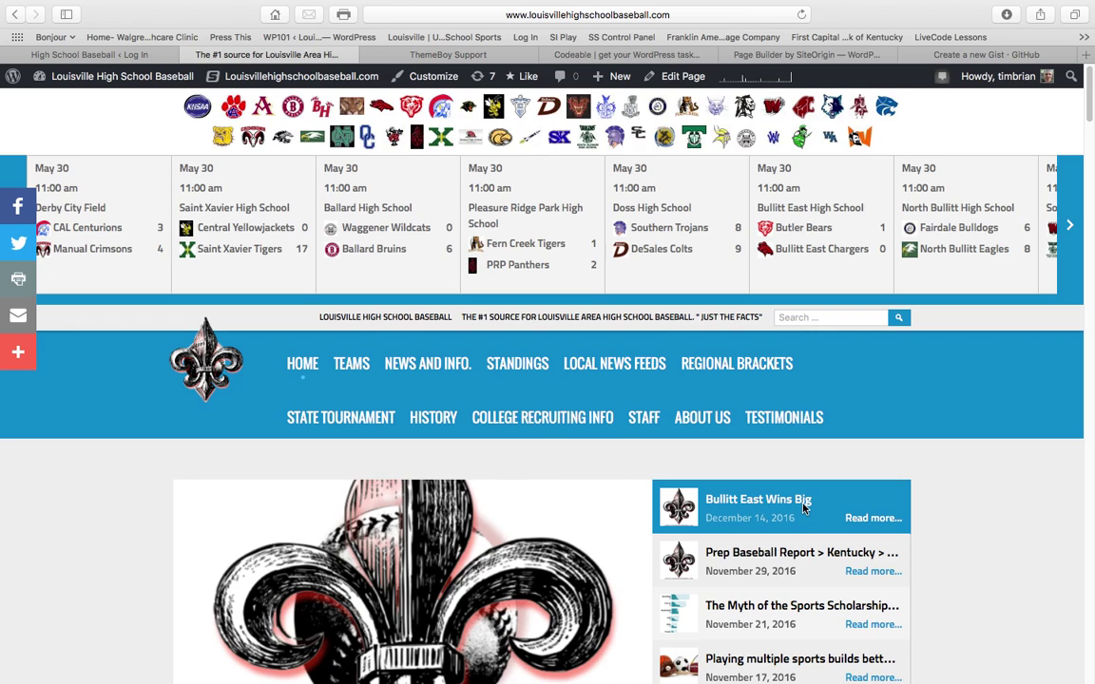
# Go to the 6th Region Teams page and scroll to its footer, checking for 'Bullitt East Wins Big'
pyautogui.moveTo(354, 376)
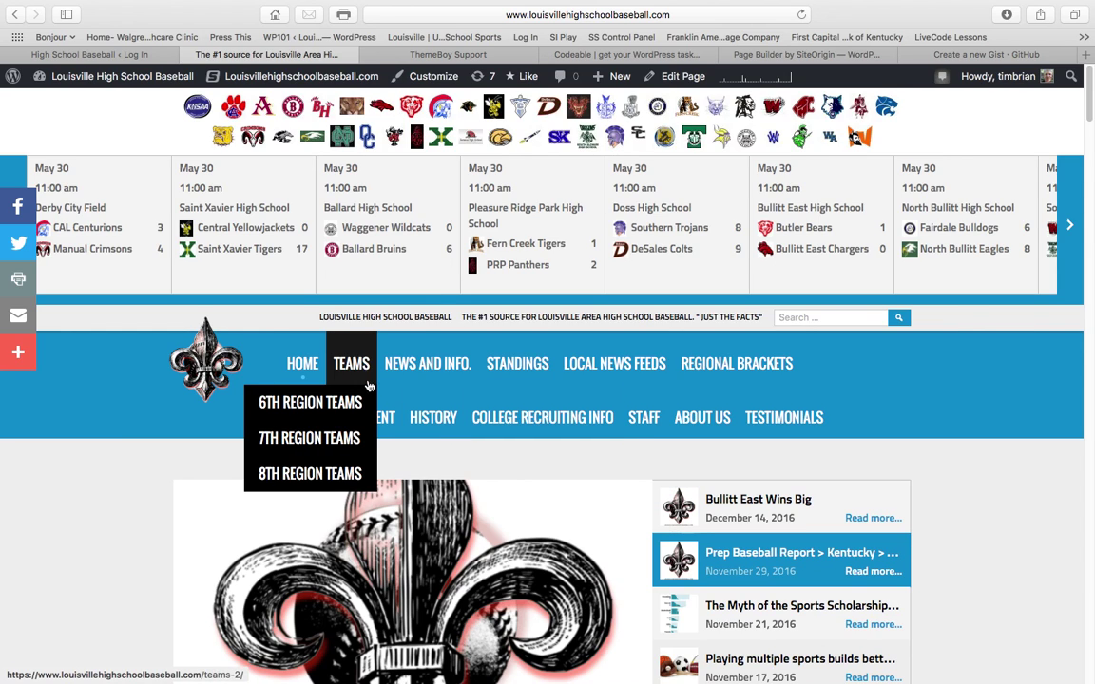
pyautogui.click(306, 405)
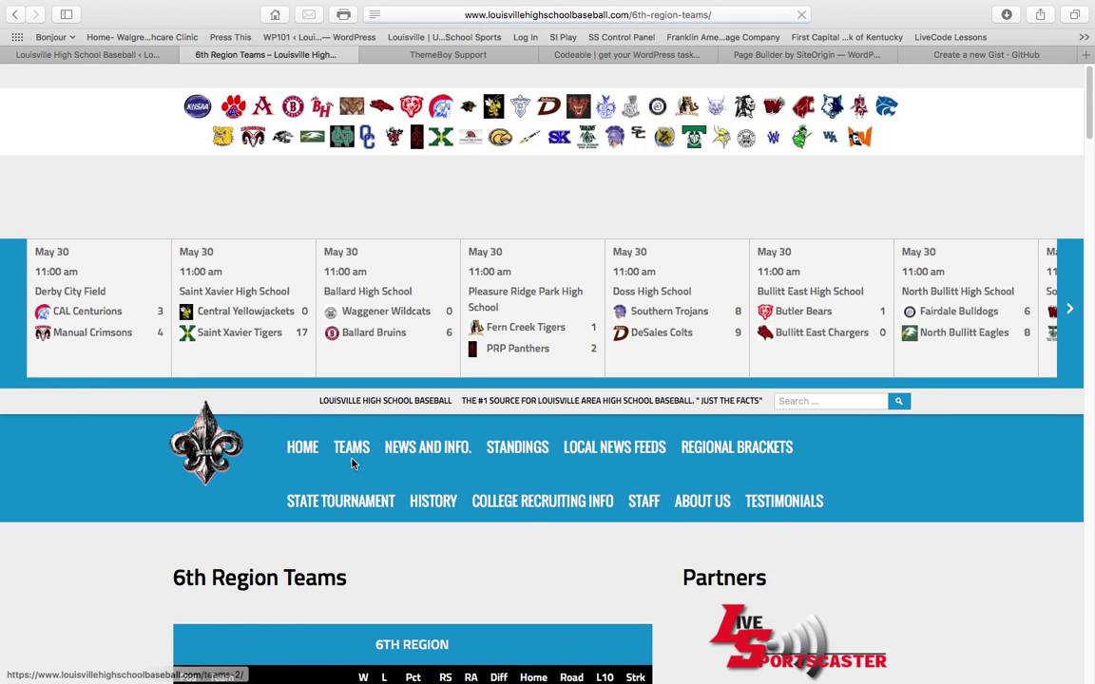
pyautogui.scroll(-10, 350, 462)
pyautogui.scroll(-10, 350, 462)
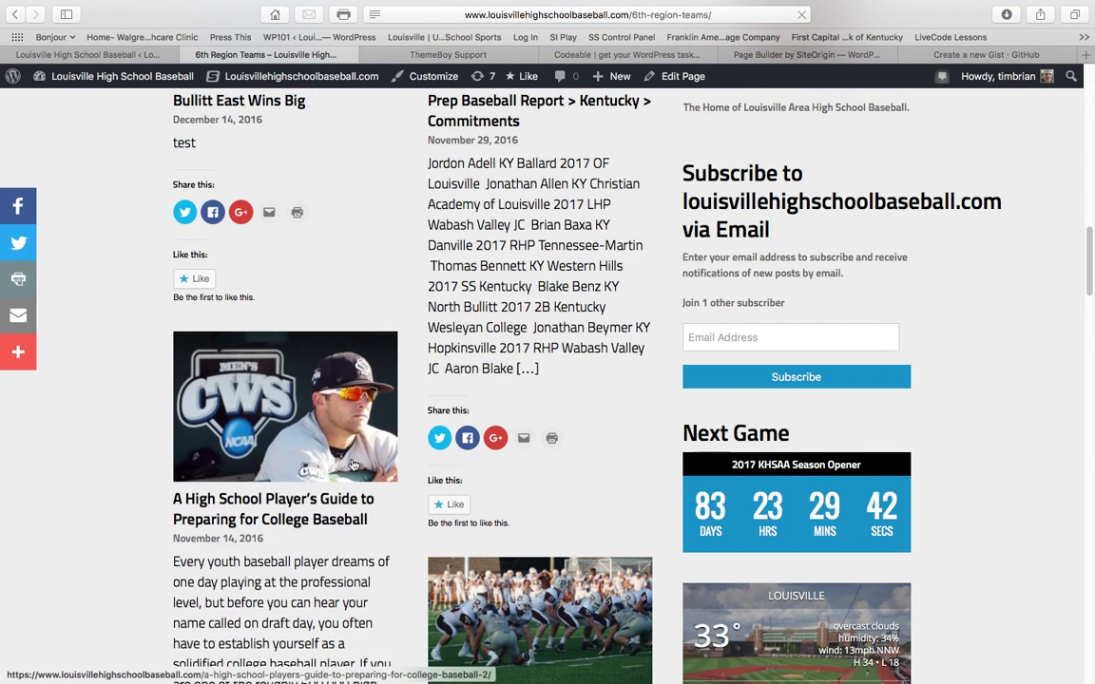
pyautogui.scroll(3, 328, 371)
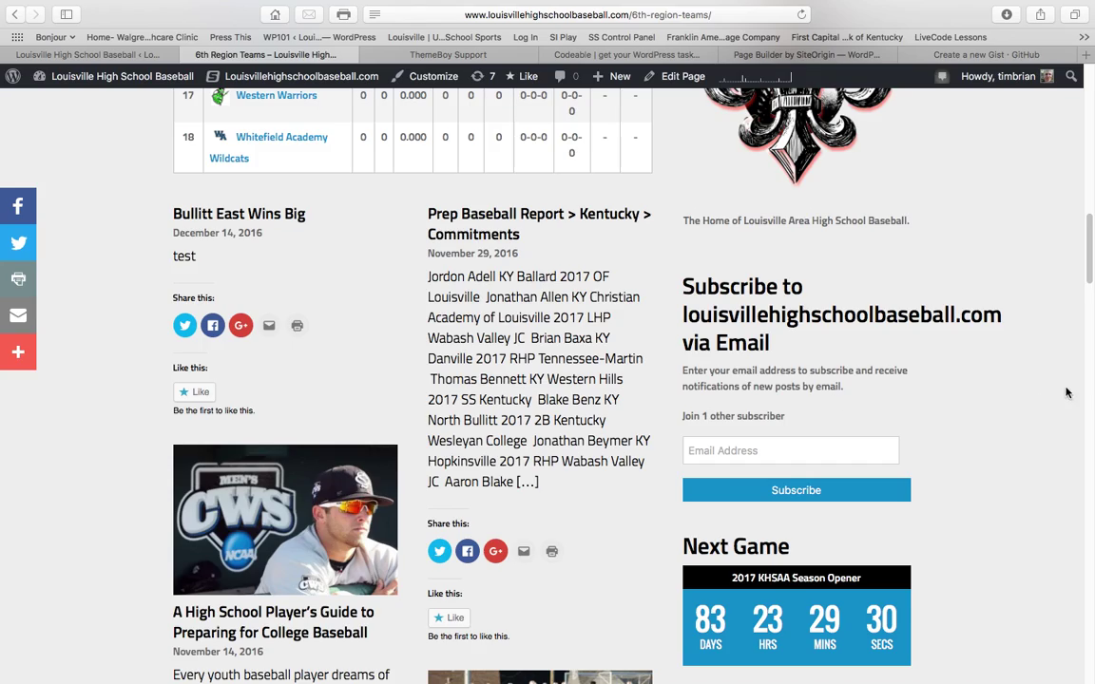
pyautogui.scroll(-20, 1041, 401)
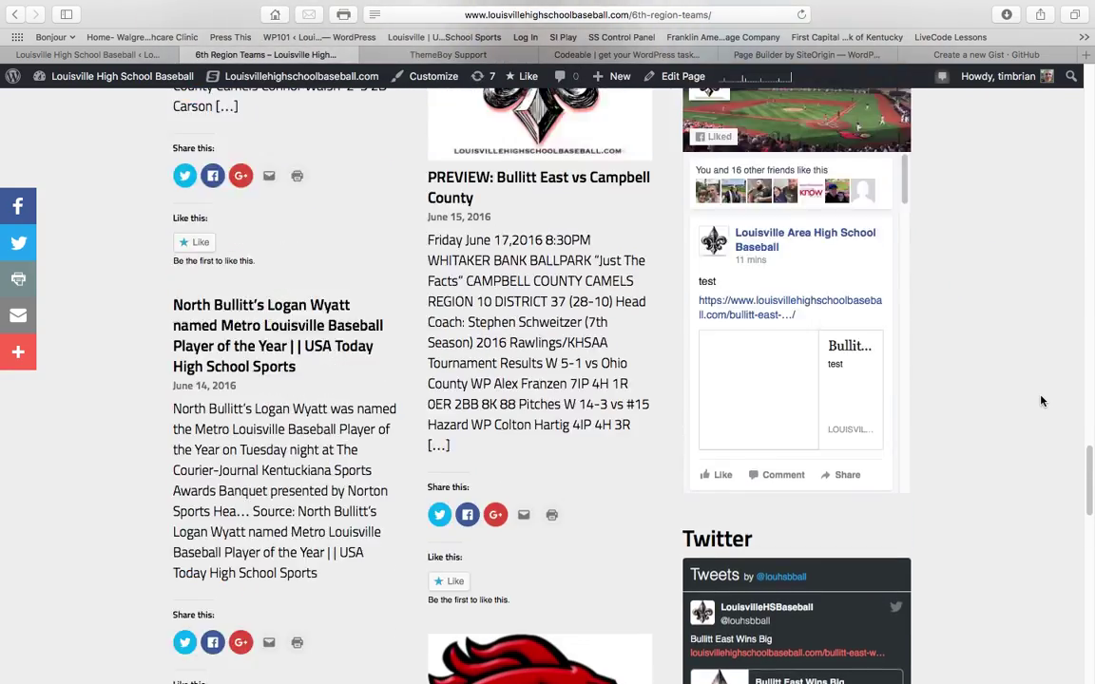
pyautogui.scroll(-15, 1041, 401)
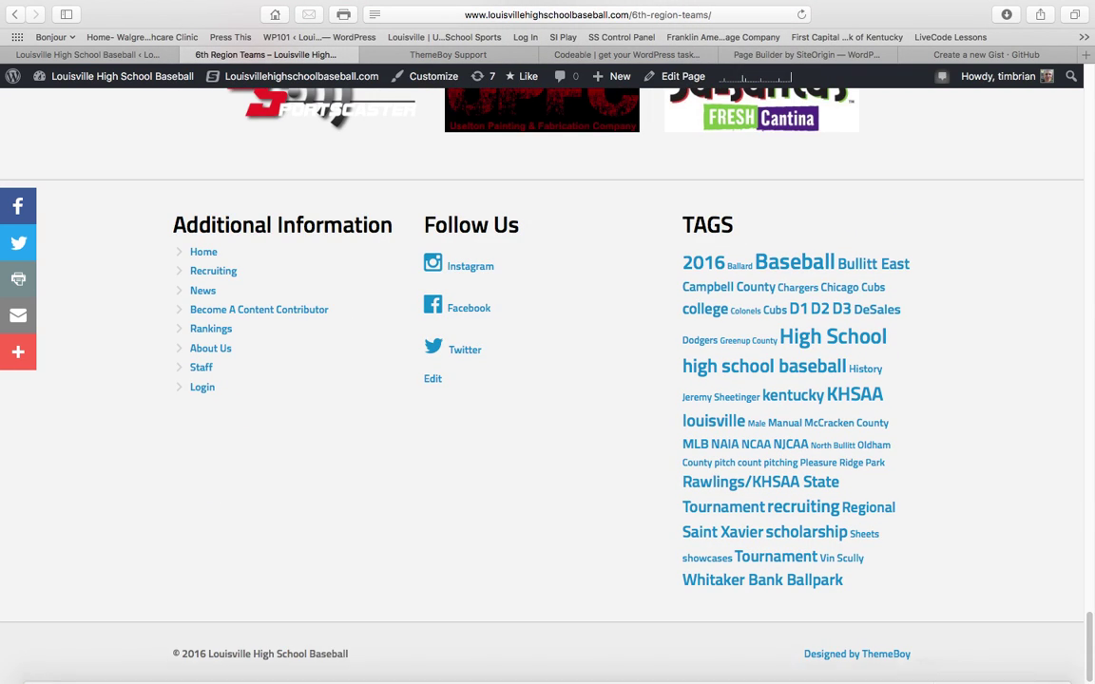